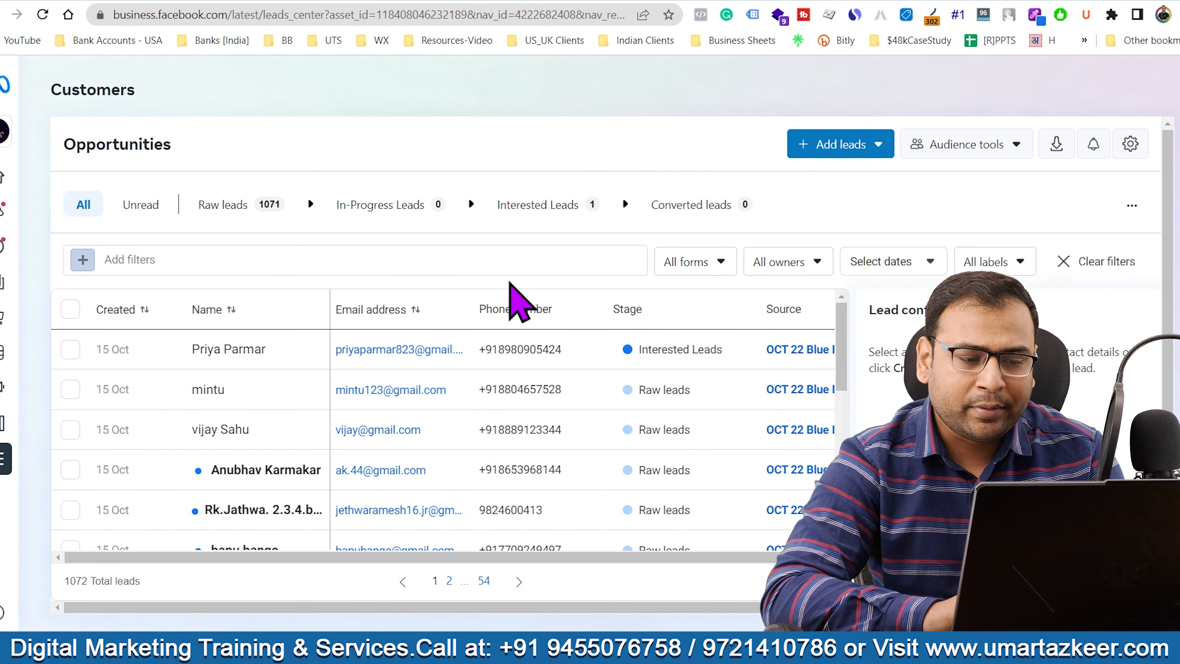
Examine the stage options available for the second lead in the list without changing its stage
scroll(493, 501, right, 1)
scroll(492, 502, right, 3)
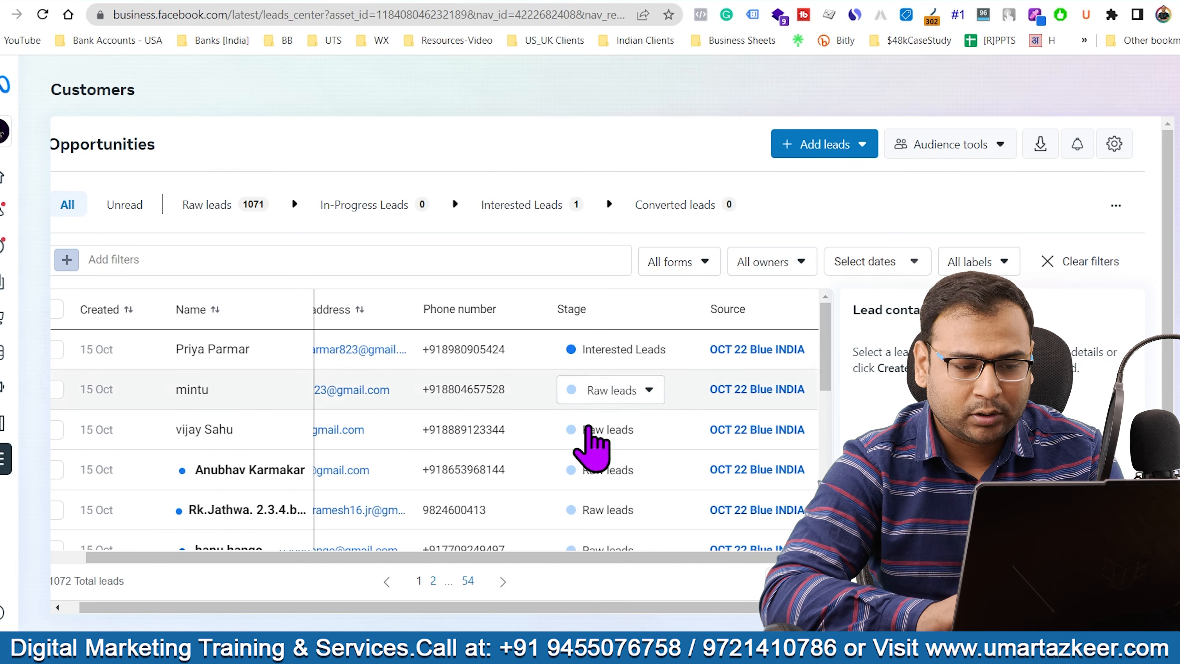
click(586, 391)
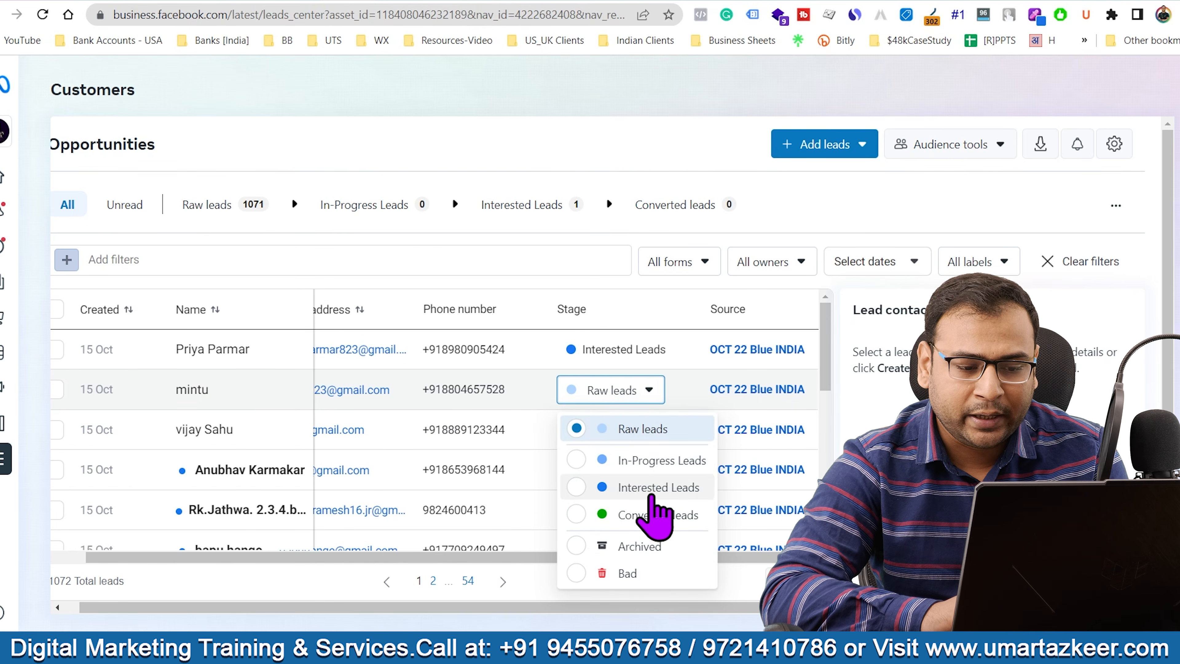
click(630, 428)
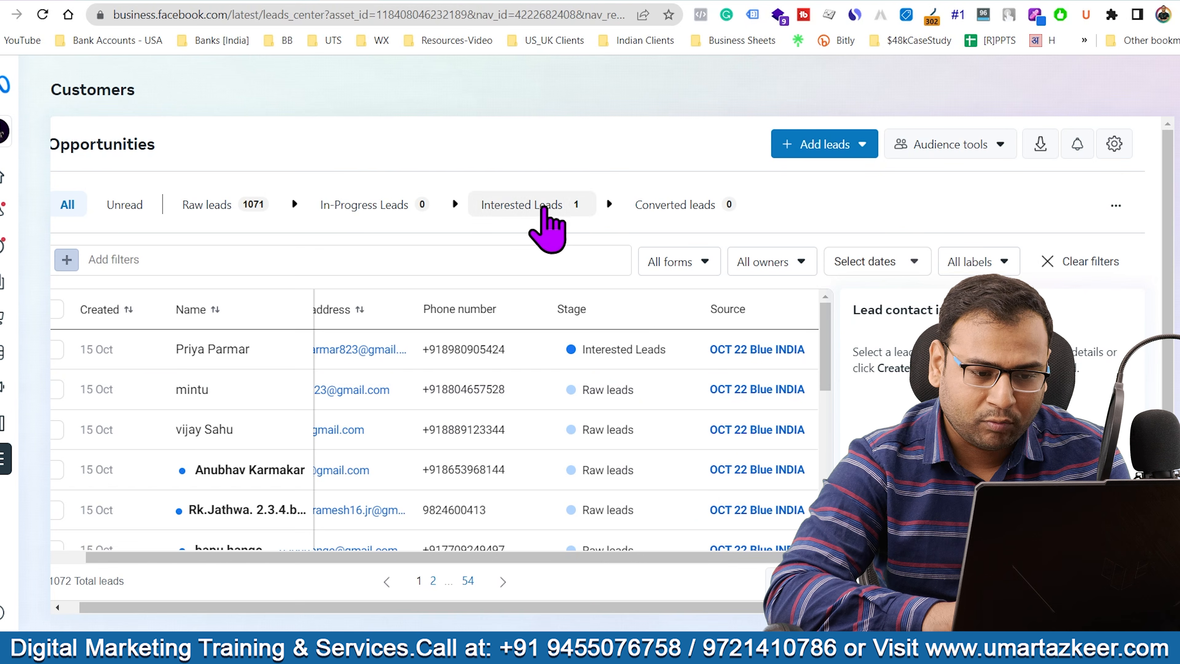
click(599, 432)
click(648, 430)
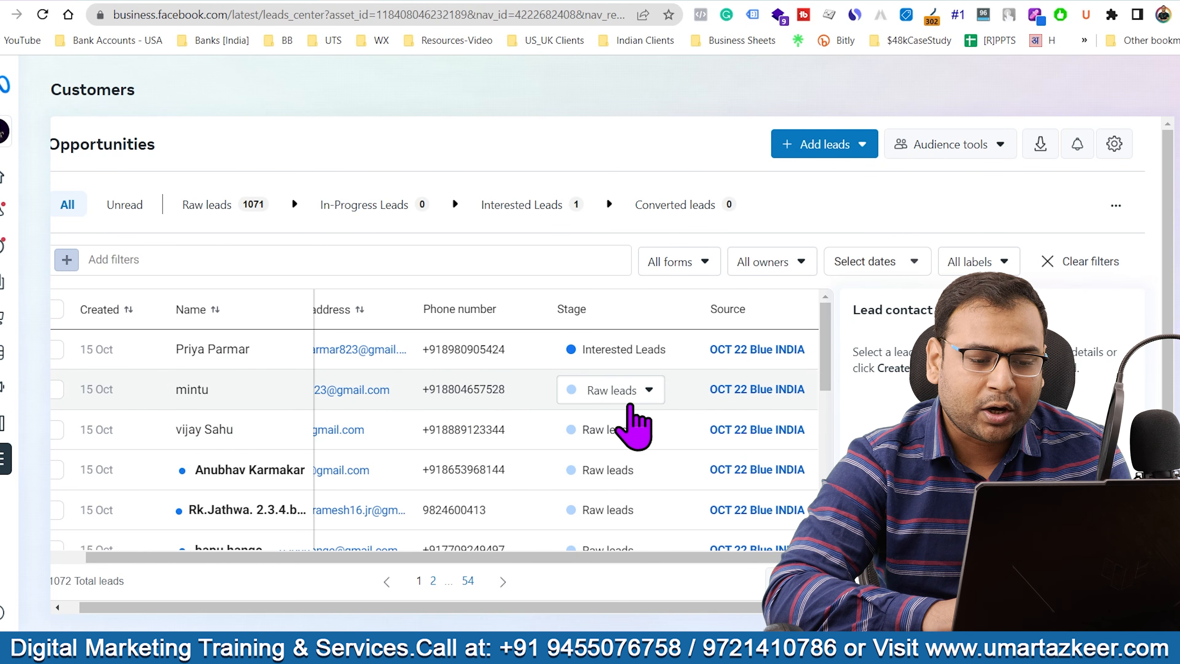
click(631, 401)
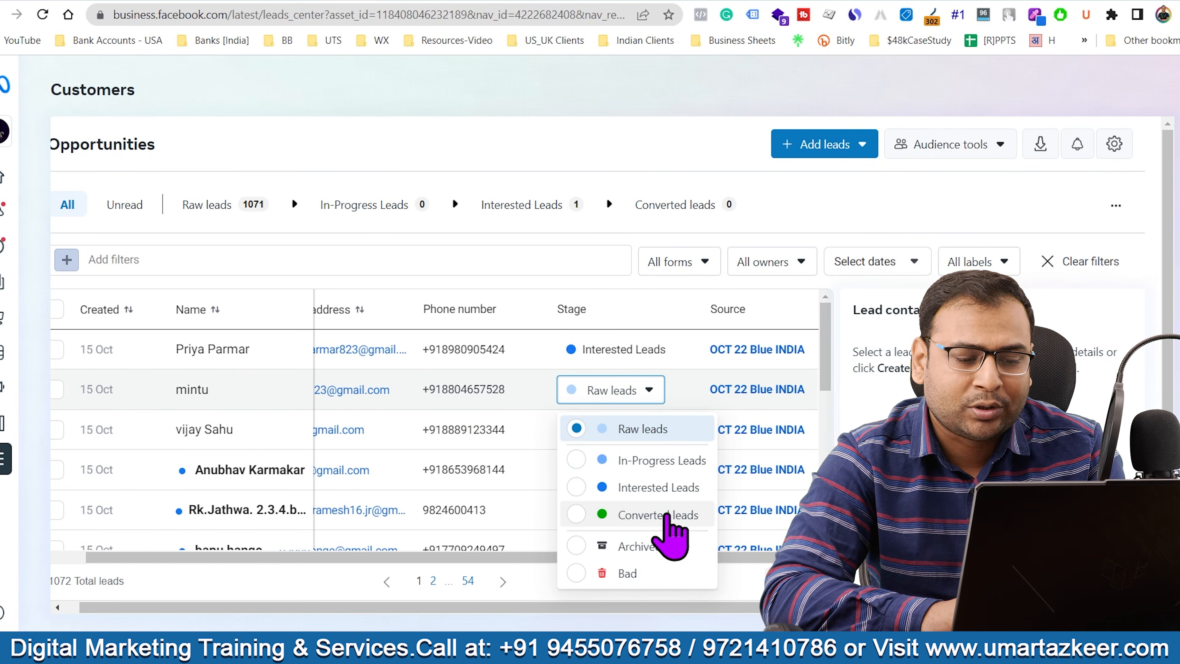
click(627, 163)
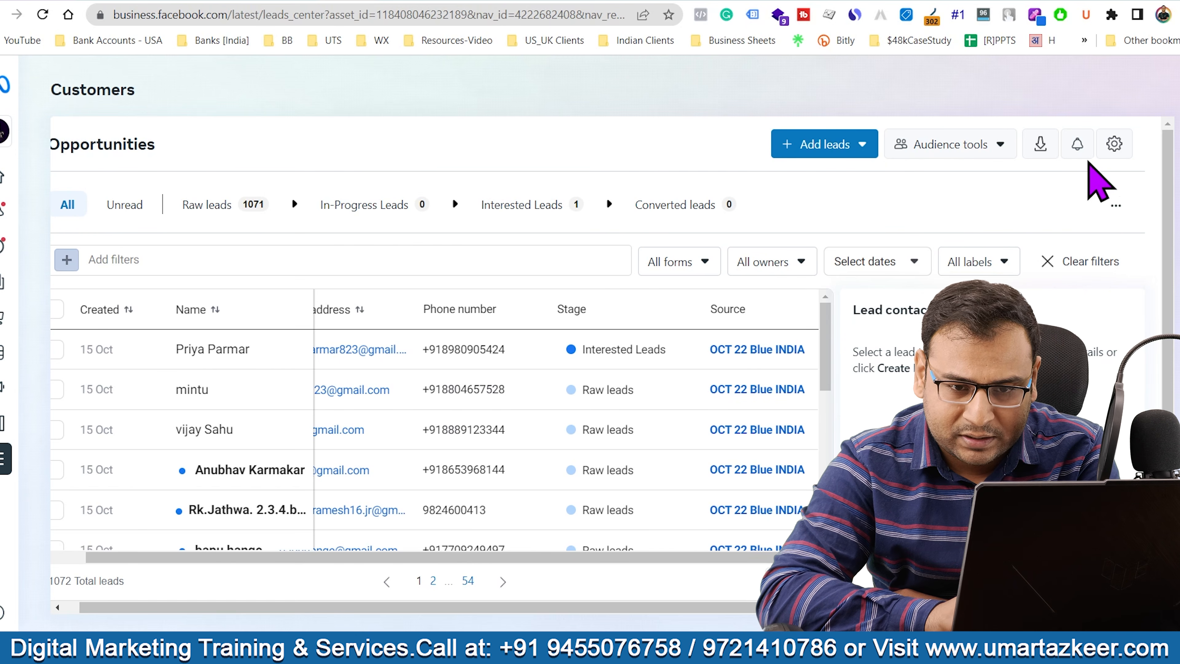
Create a new middle funnel stage named Visited Site in the lead funnel management settings
click(1116, 146)
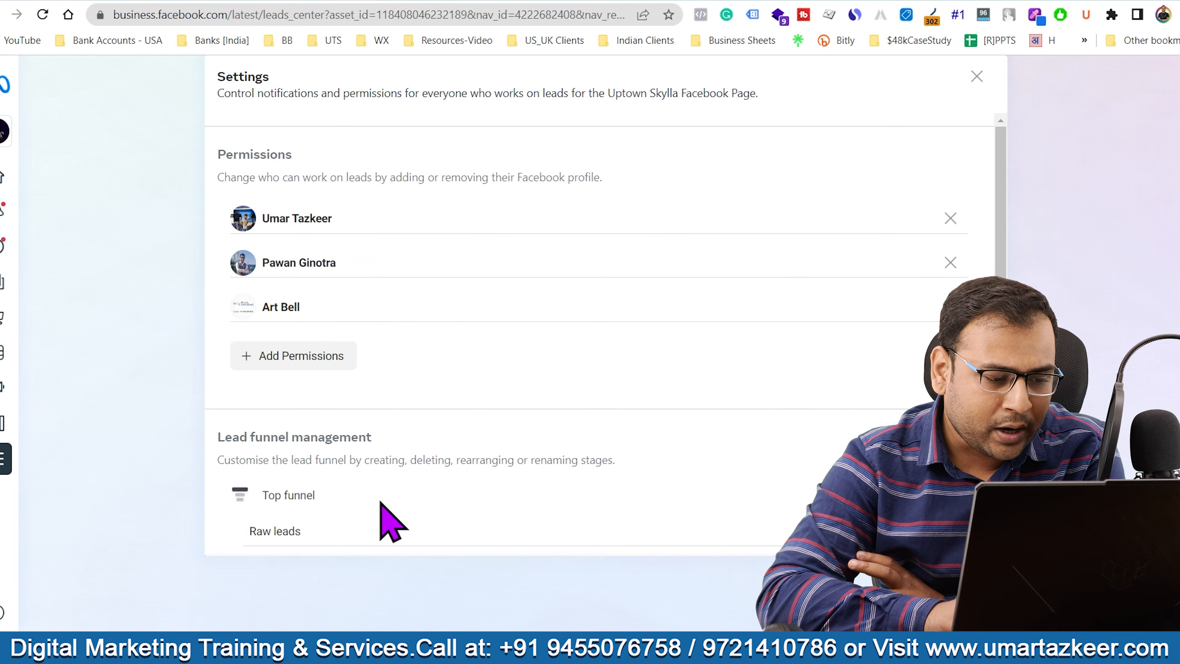
scroll(385, 511, down, 3)
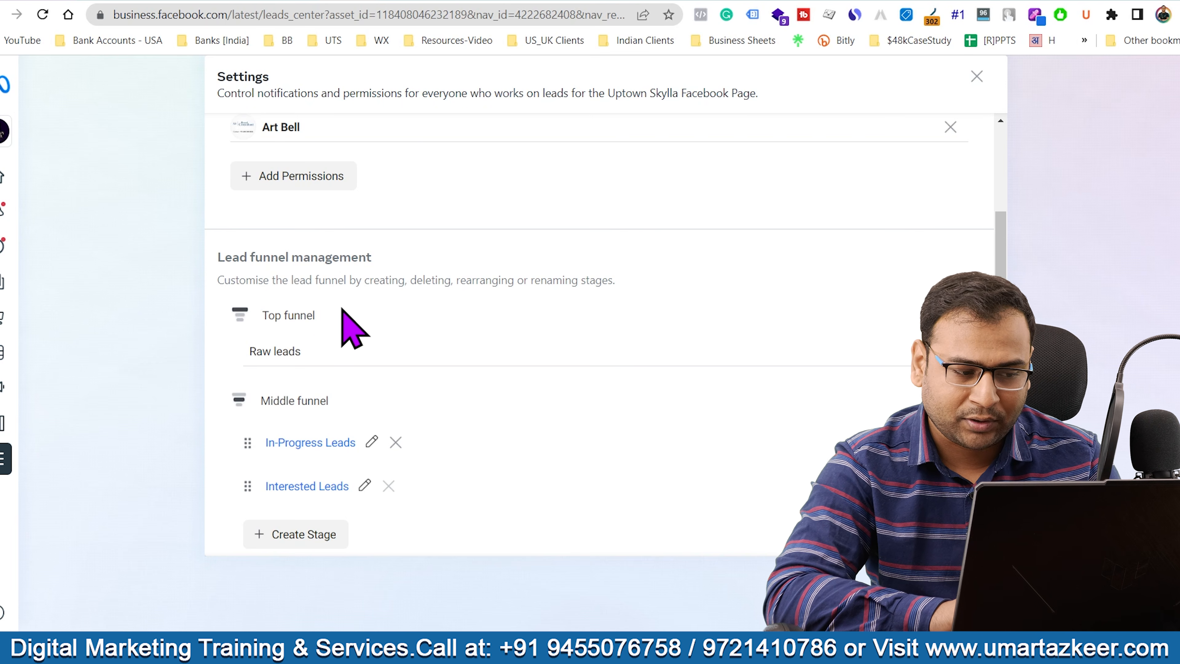
scroll(279, 348, down, 2)
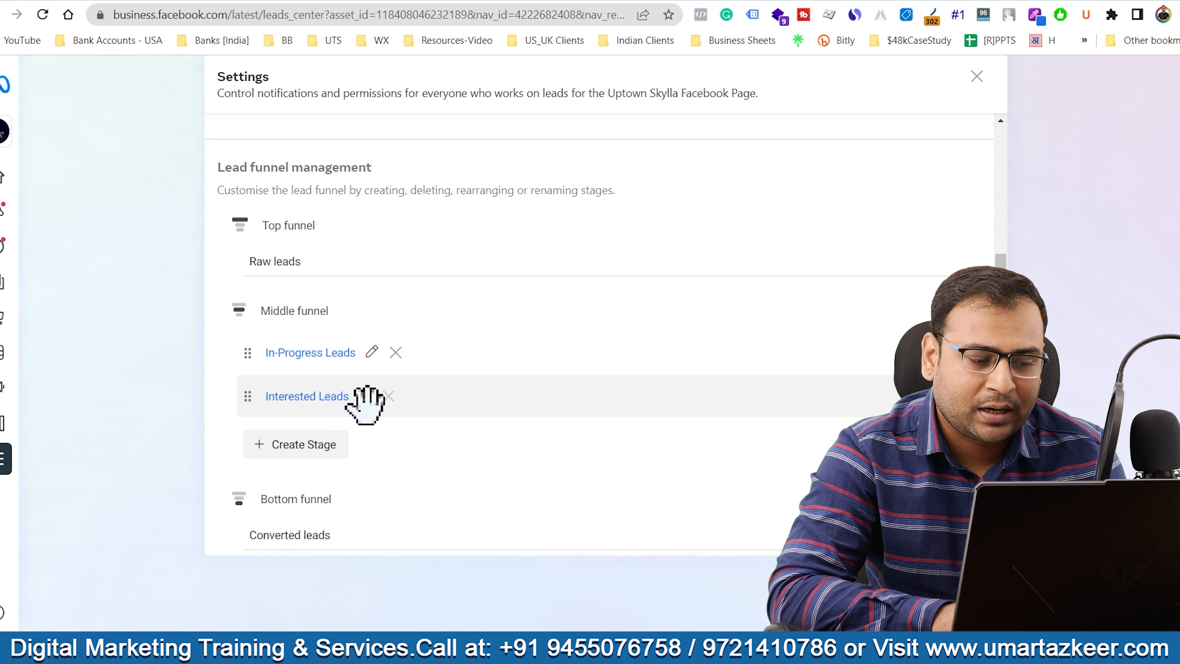
click(283, 447)
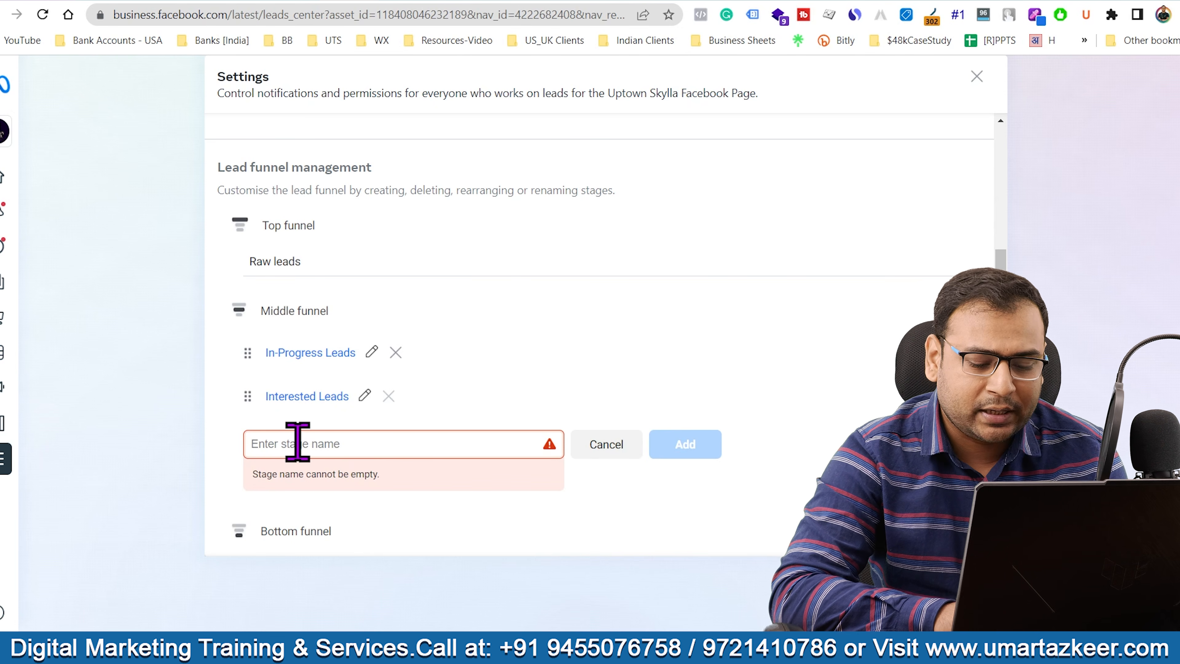
text(Vis)
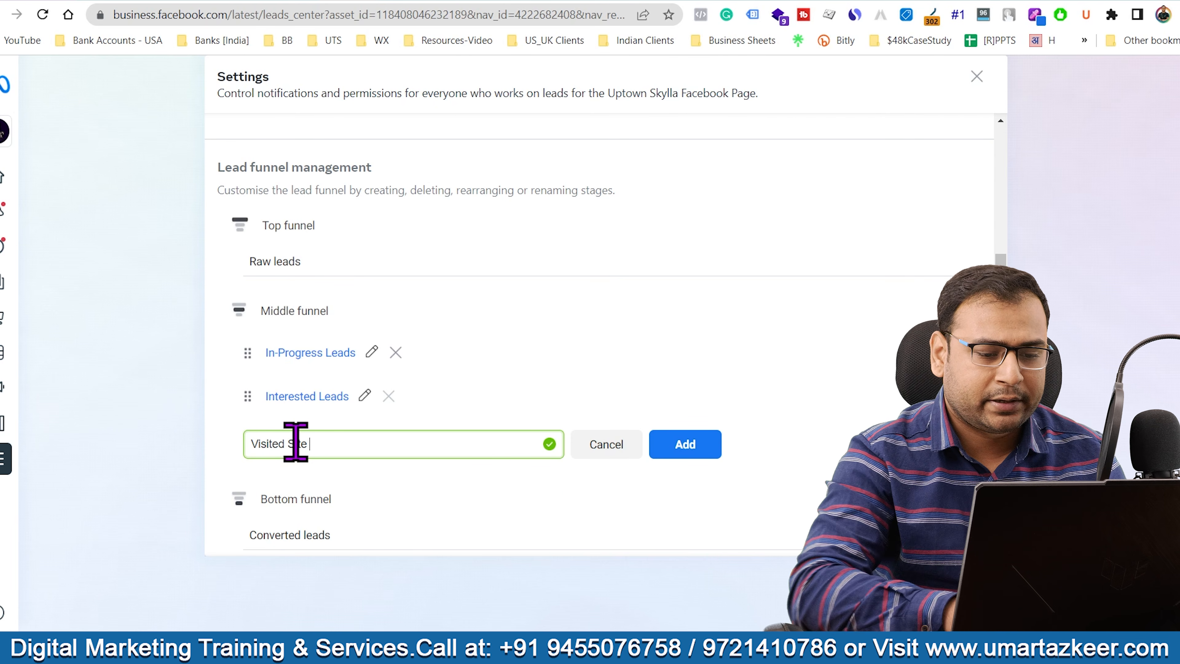
text(ited Site)
click(703, 444)
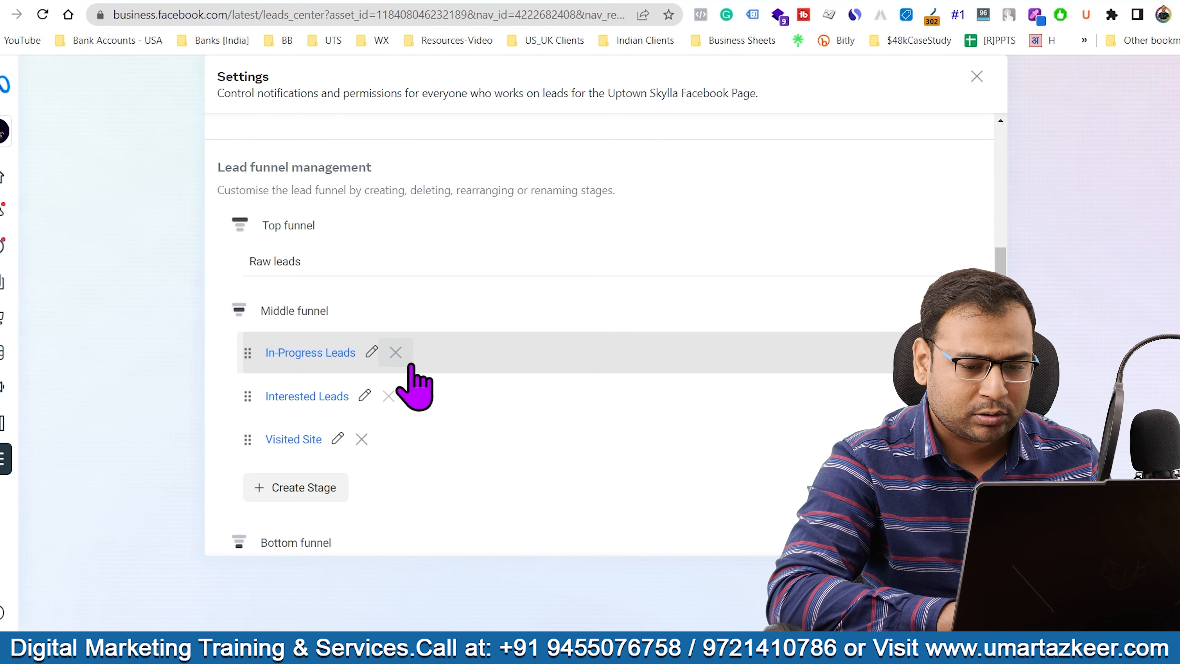
Review the funnel stages, disqualified lead categories and permissions in the lead settings, and close the settings
scroll(411, 365, down, 3)
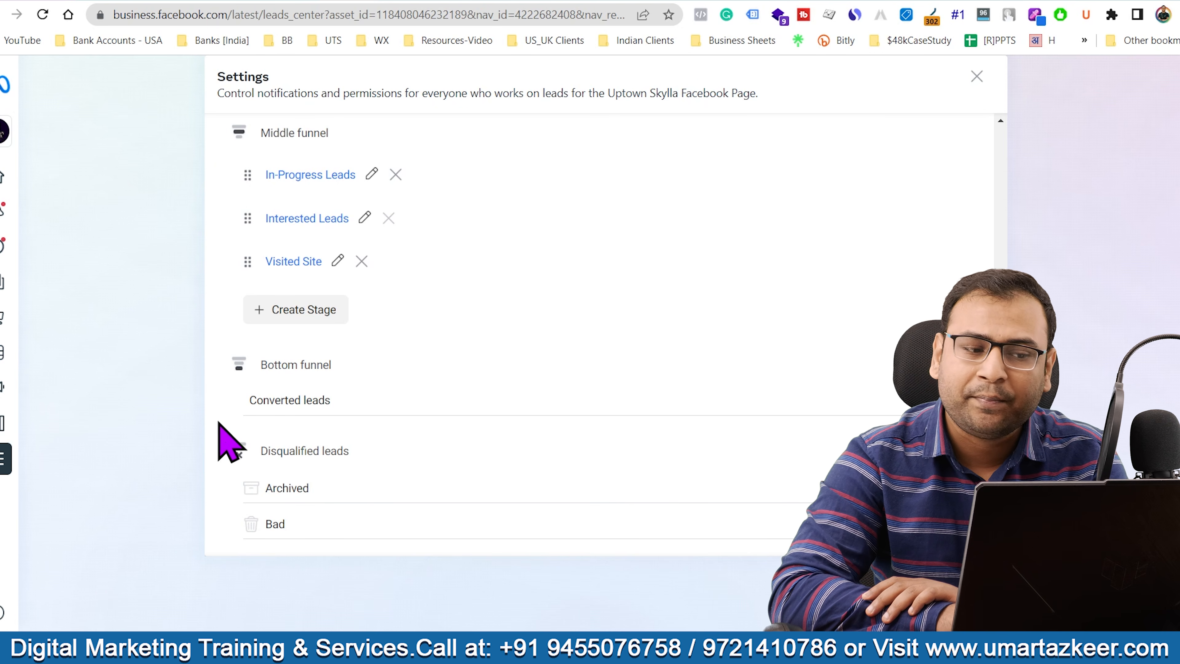
scroll(476, 308, up, 3)
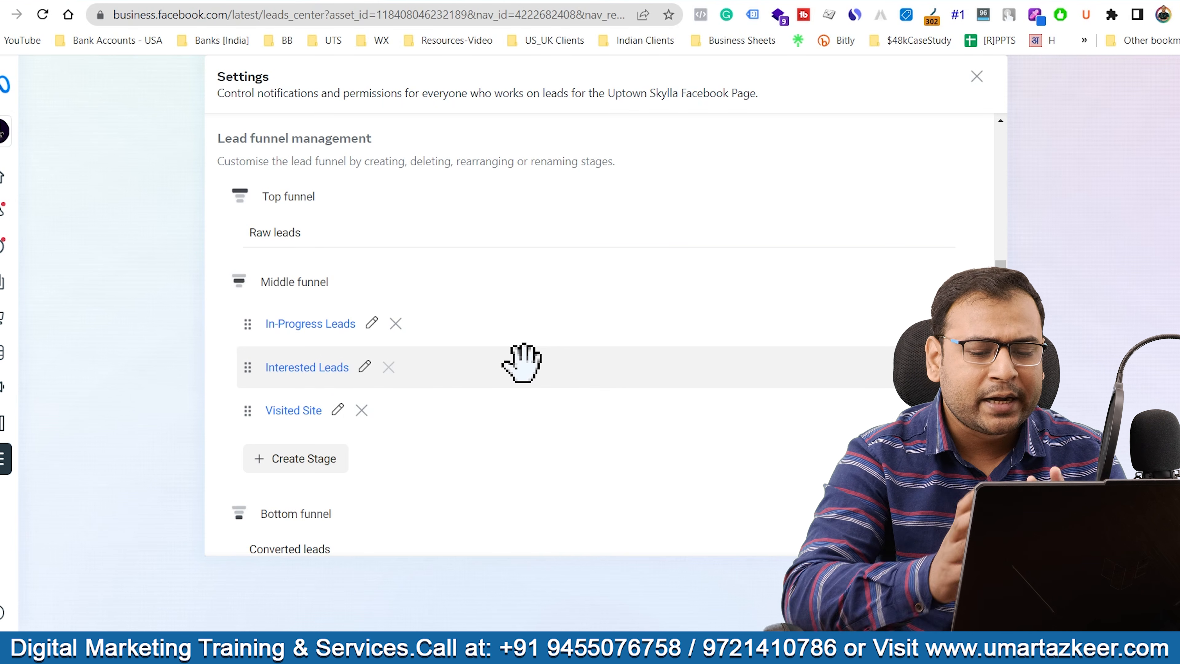
scroll(522, 363, down, 4)
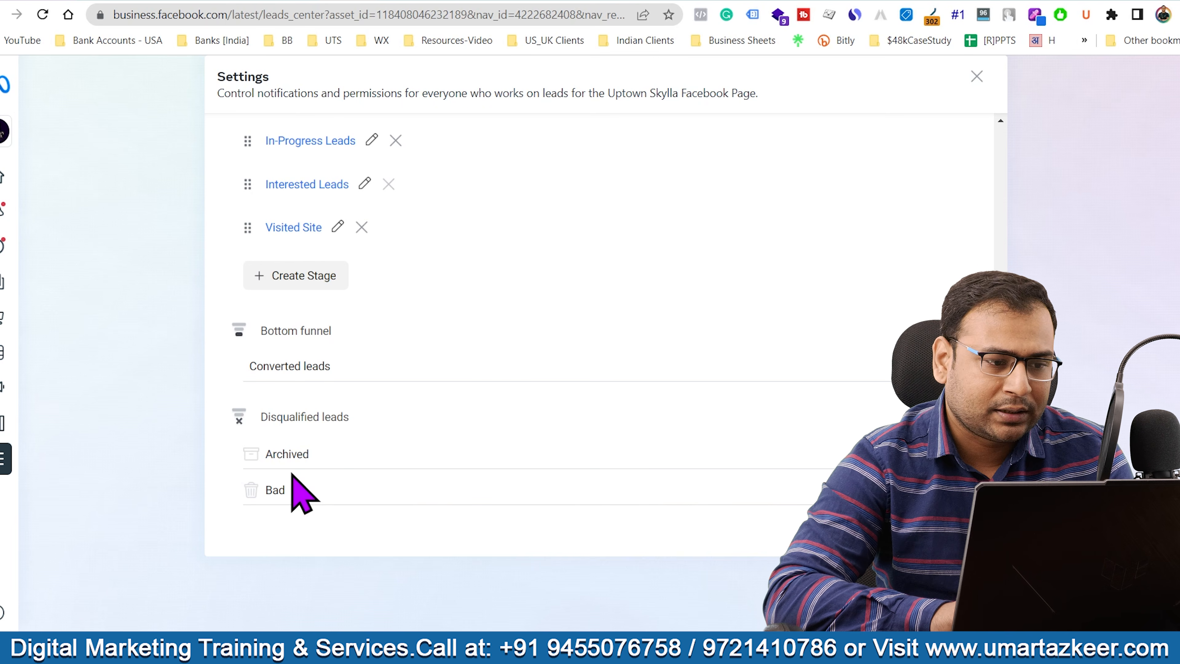
scroll(520, 557, up, 1)
scroll(603, 366, up, 8)
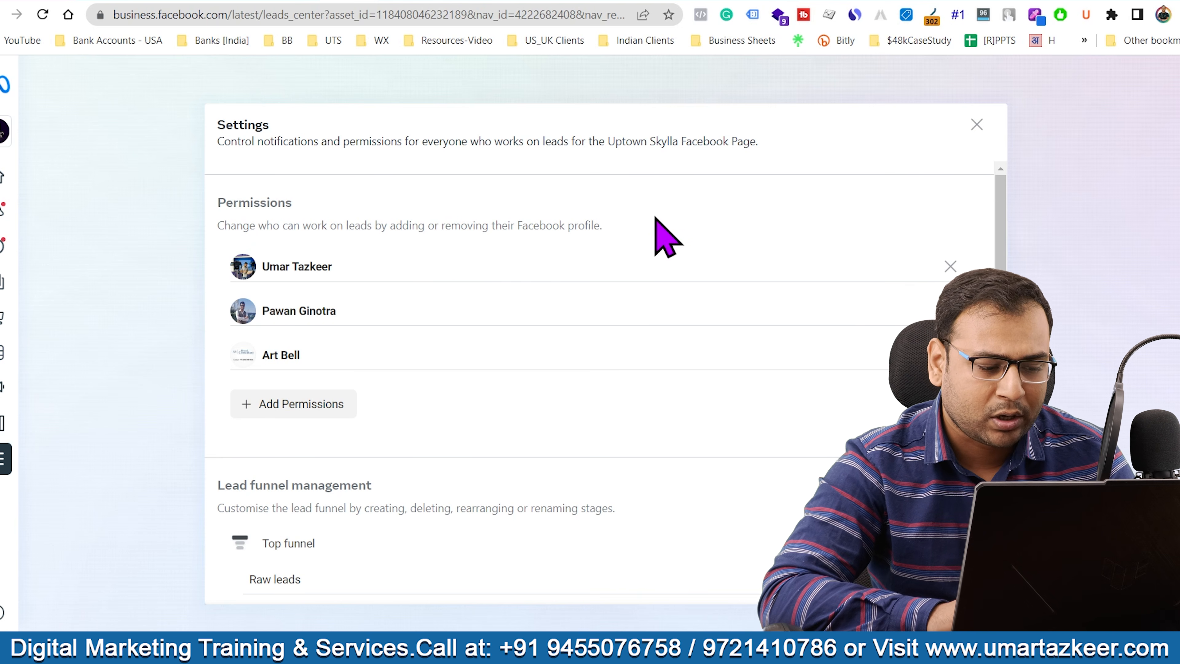
scroll(624, 413, down, 2)
scroll(624, 414, up, 2)
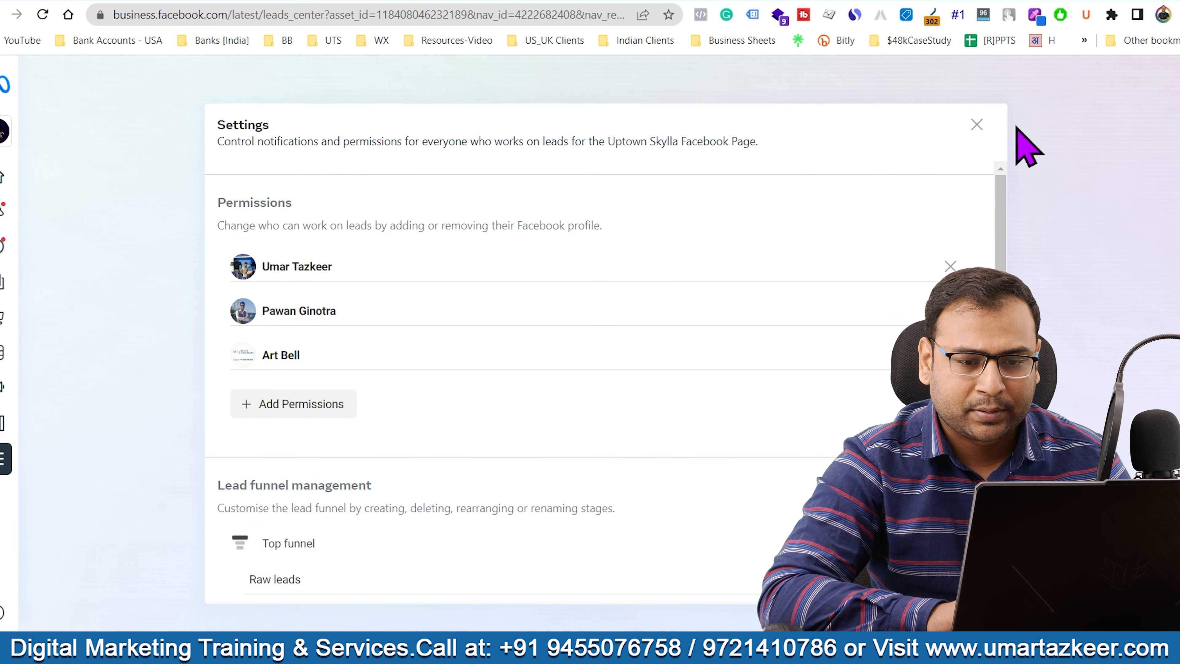
click(976, 122)
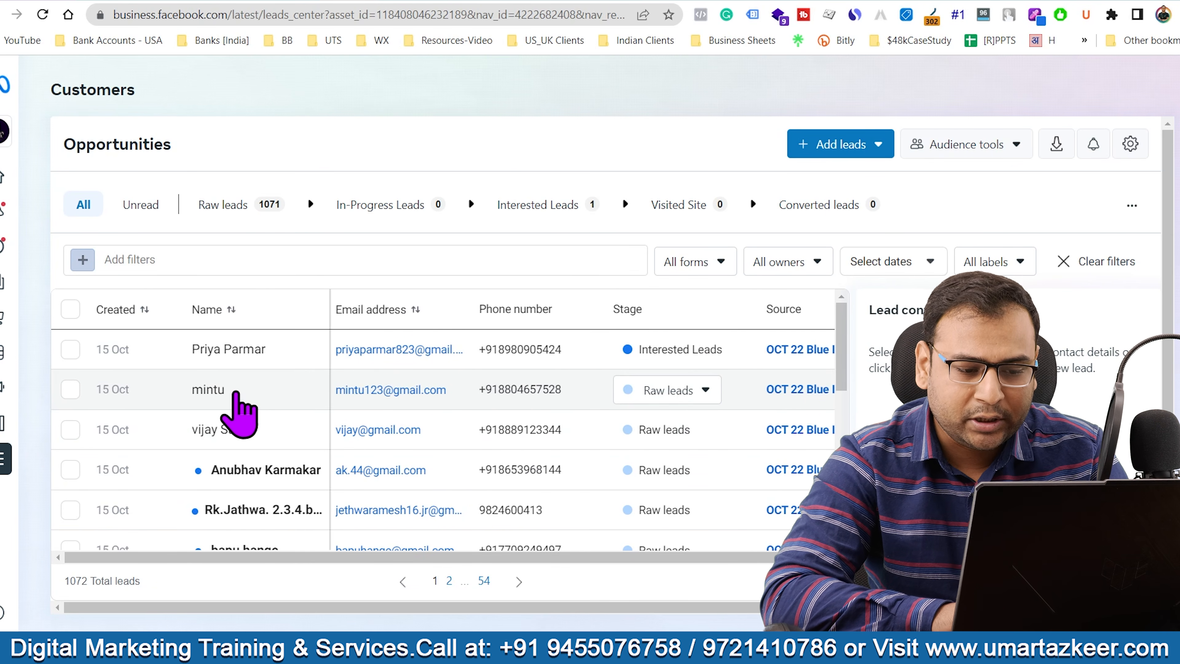
Set the second lead's stage to Visited Site and check it in the reloaded list filtered by that stage
click(673, 393)
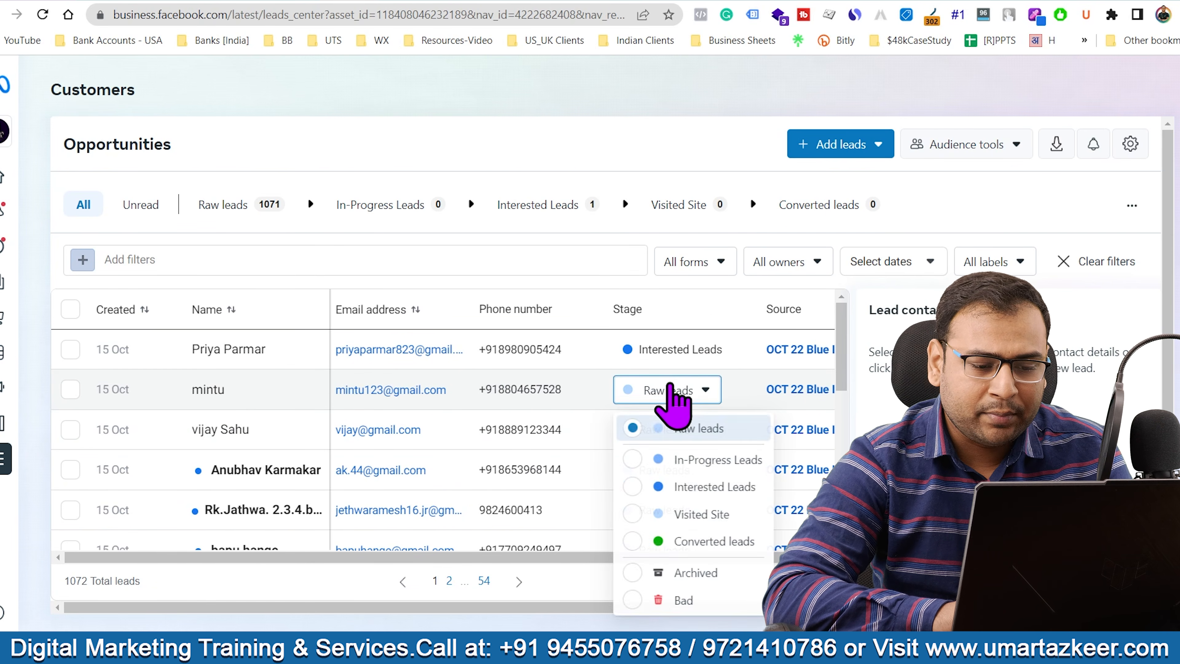
click(674, 393)
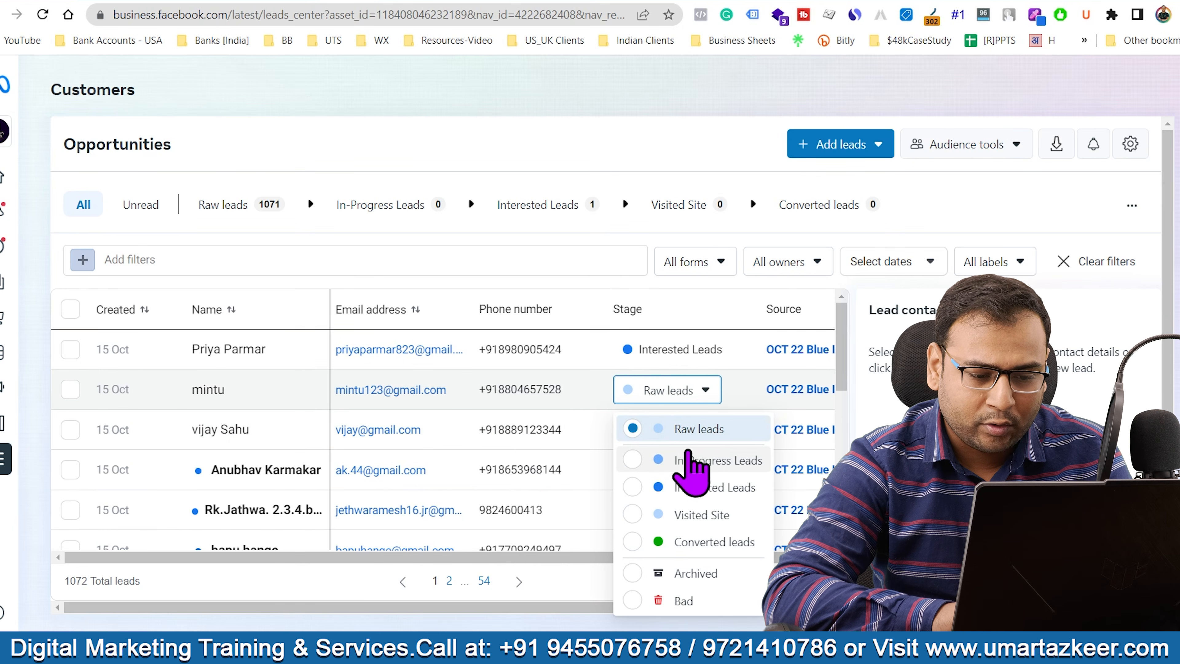
click(698, 516)
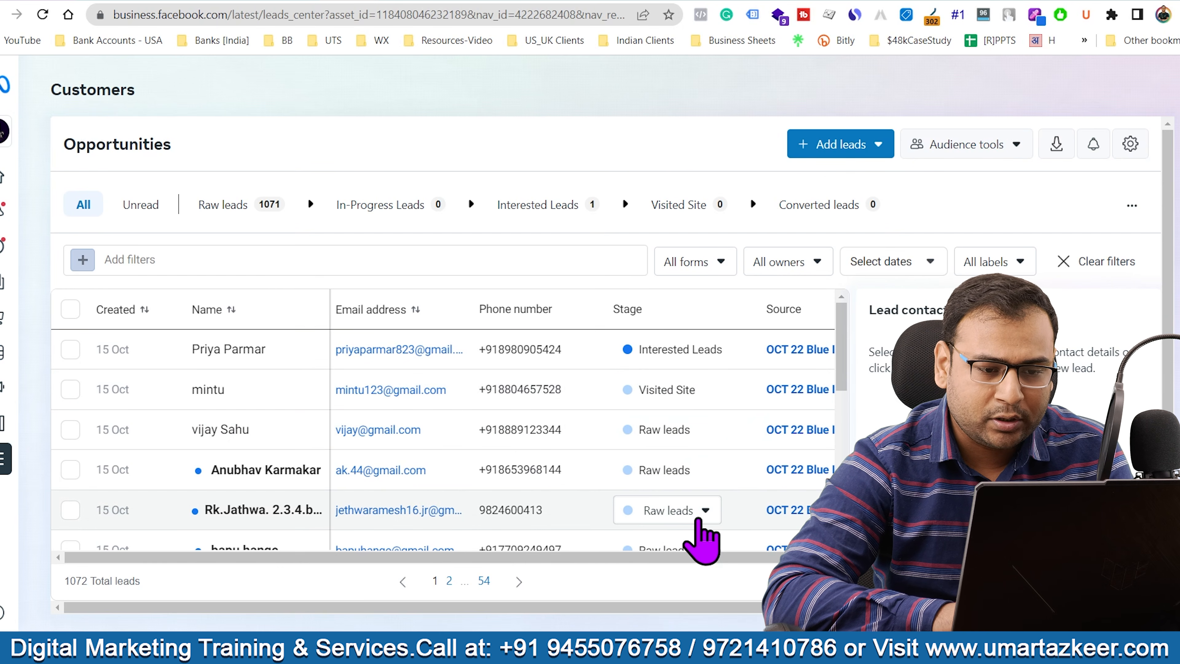
click(48, 17)
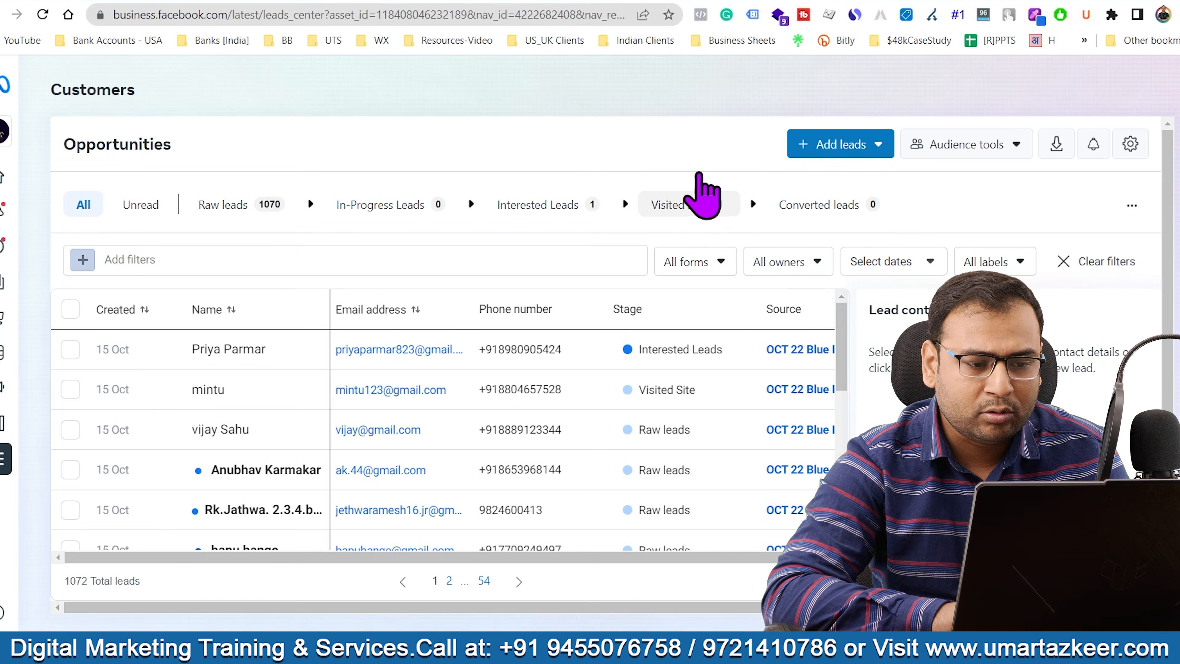
click(678, 205)
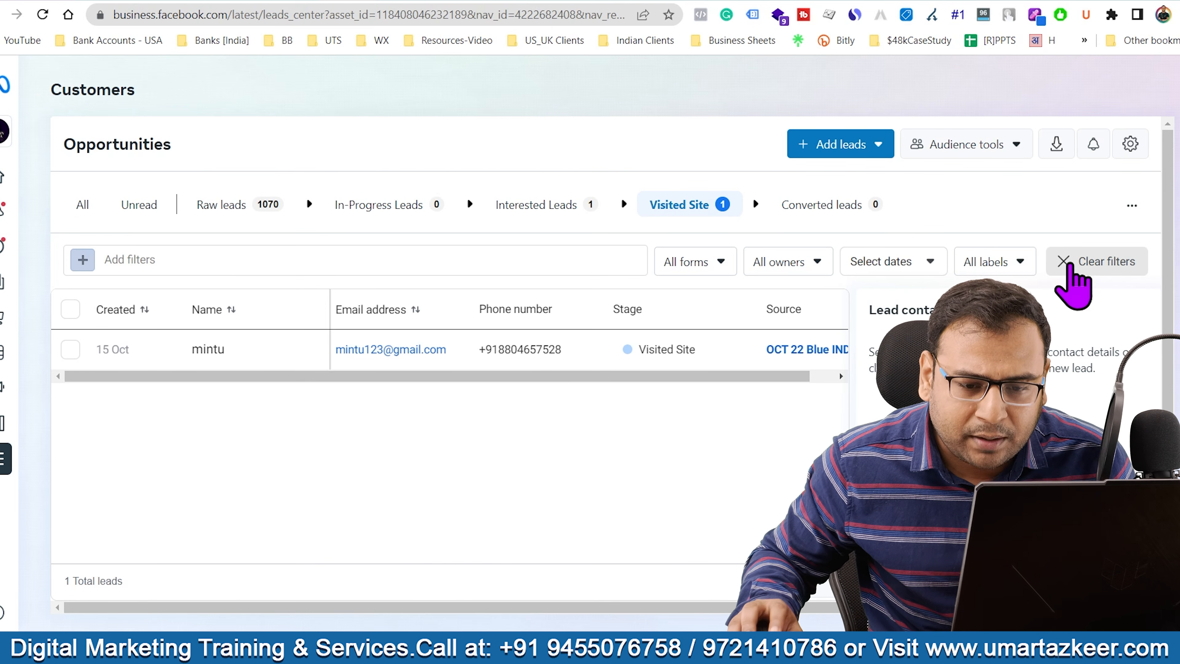
click(1092, 263)
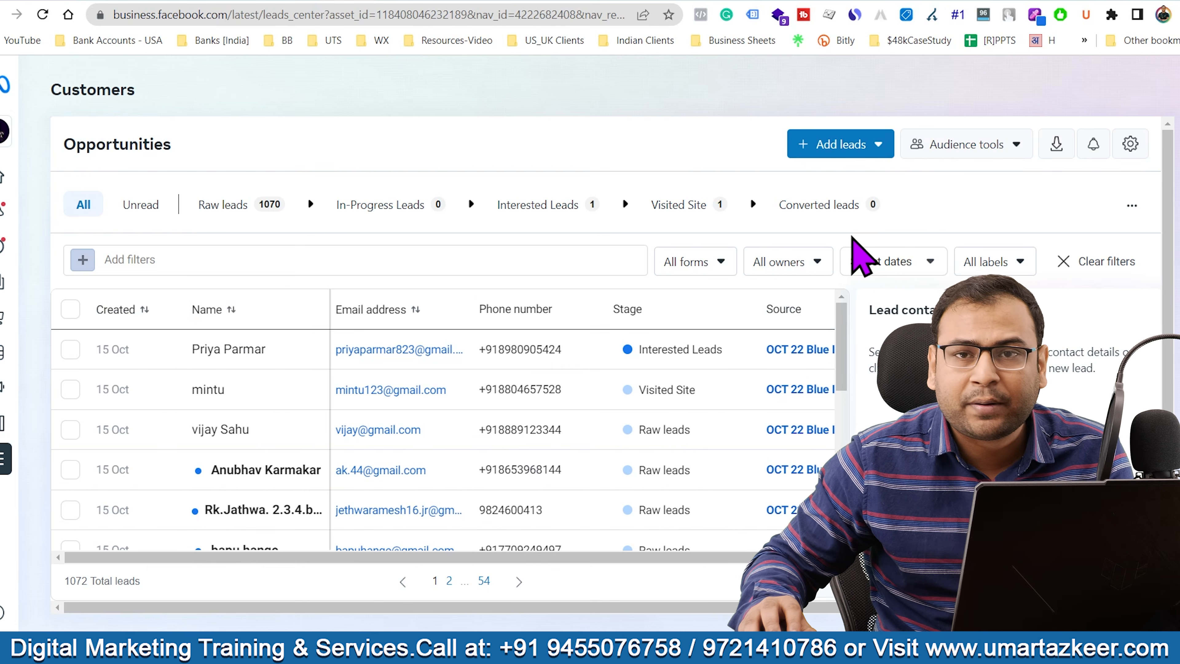
Look through the available lead forms and filter the leads by the Dec 2021 NEO form
click(709, 263)
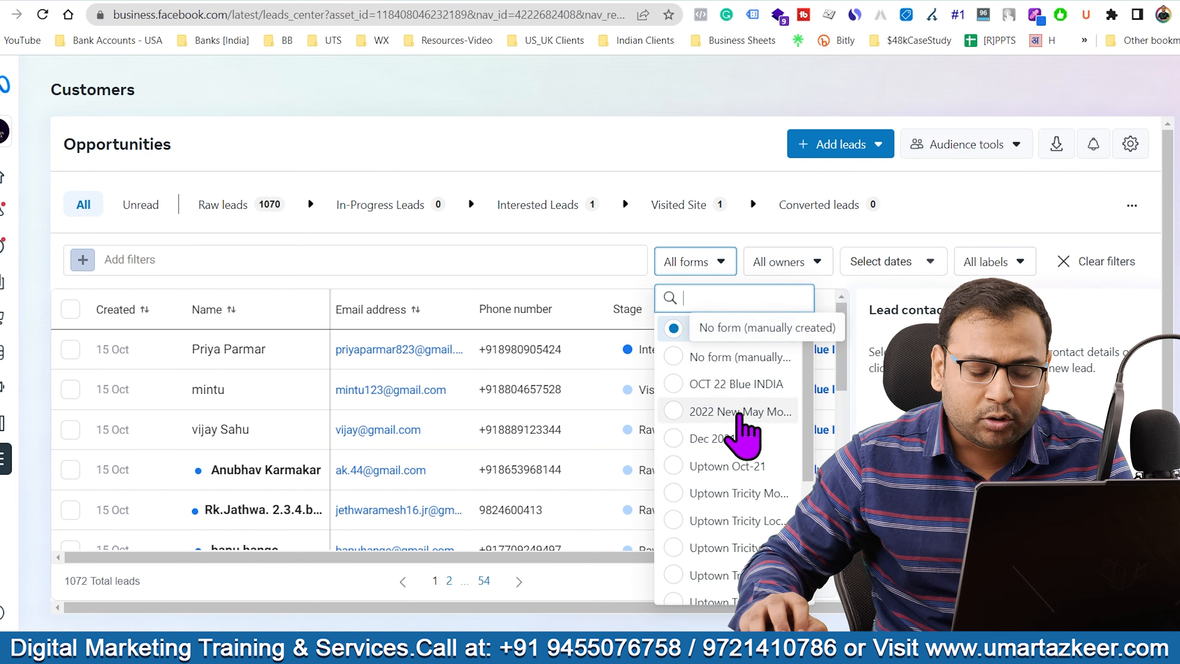
scroll(748, 449, down, 3)
scroll(742, 442, down, 1)
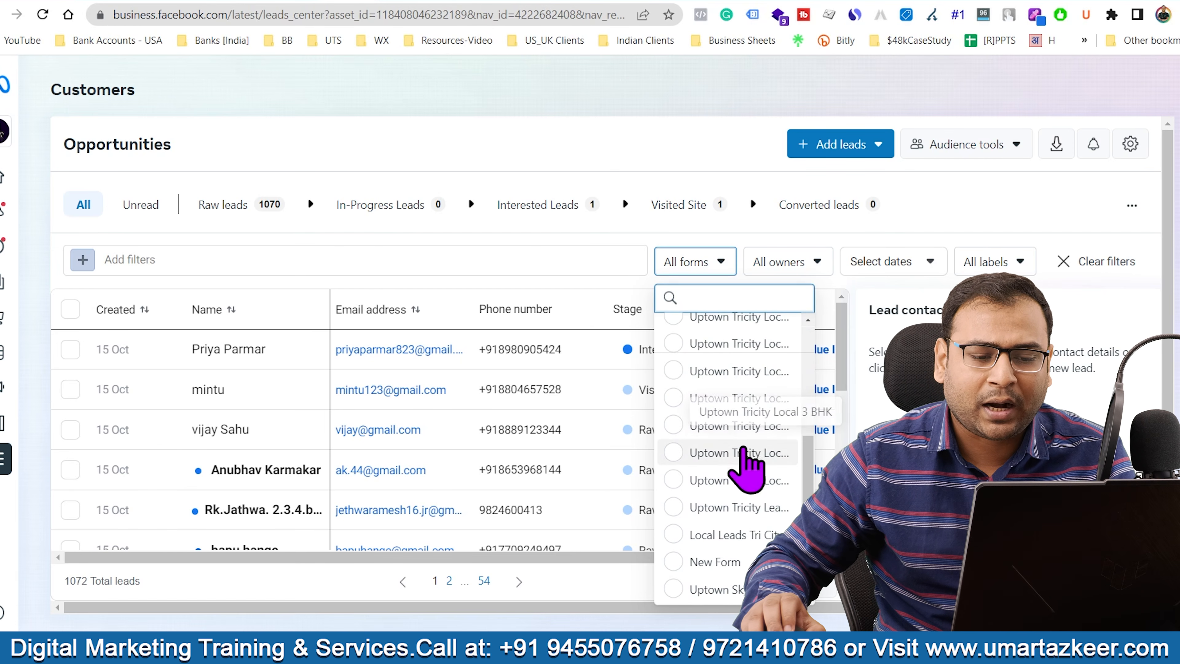
scroll(735, 553, up, 1)
scroll(762, 404, up, 3)
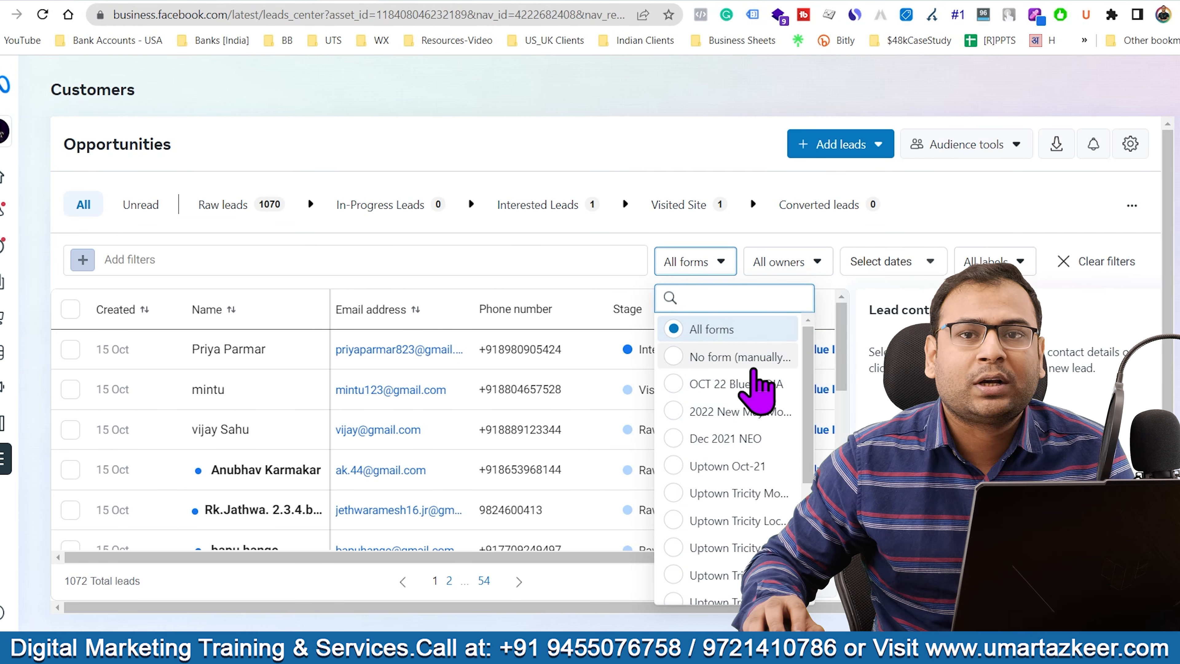
click(704, 263)
click(699, 263)
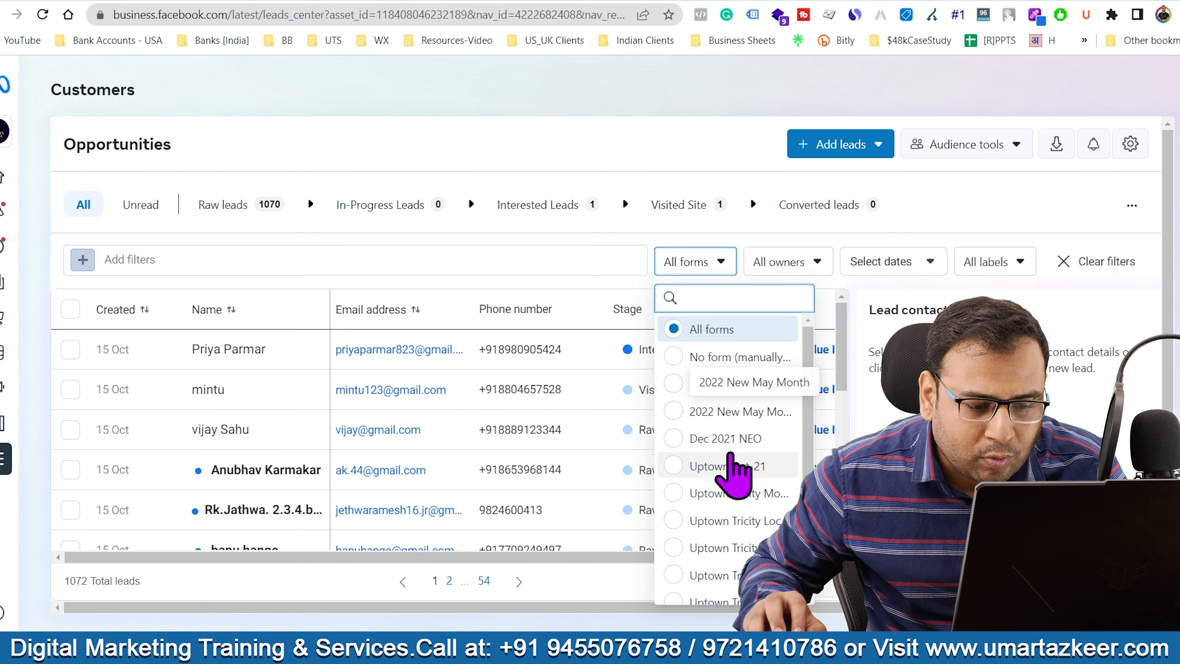
click(727, 439)
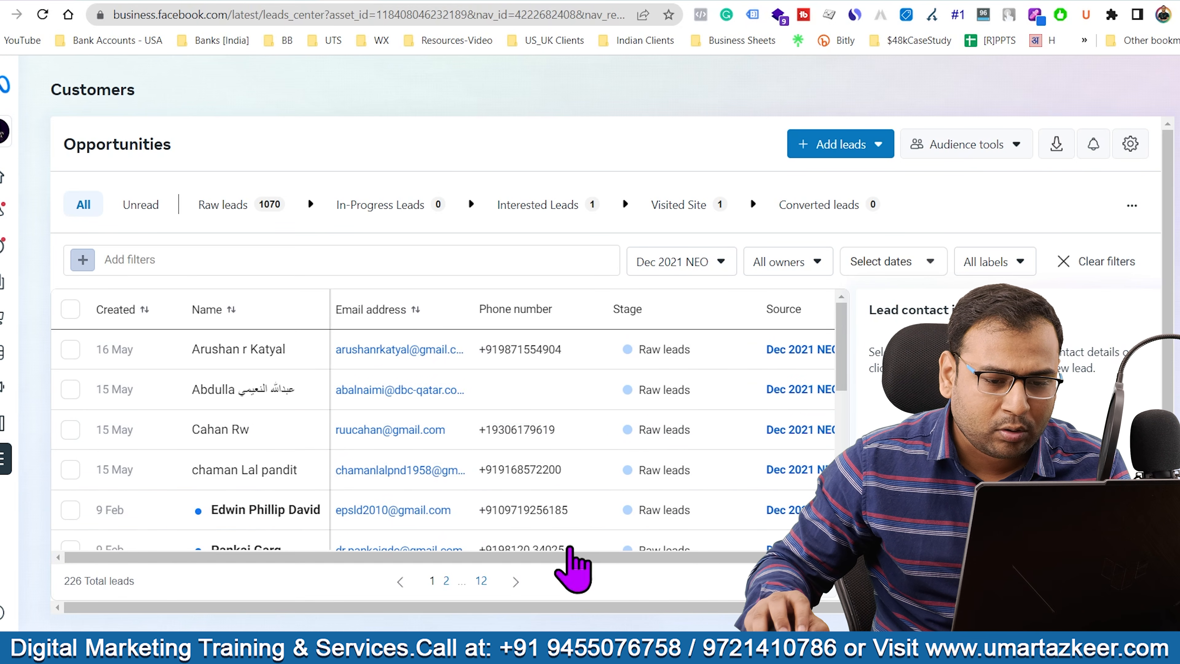
Select all leads on the current page of the filtered list and assign the last listed team member as their owner
scroll(697, 418, down, 5)
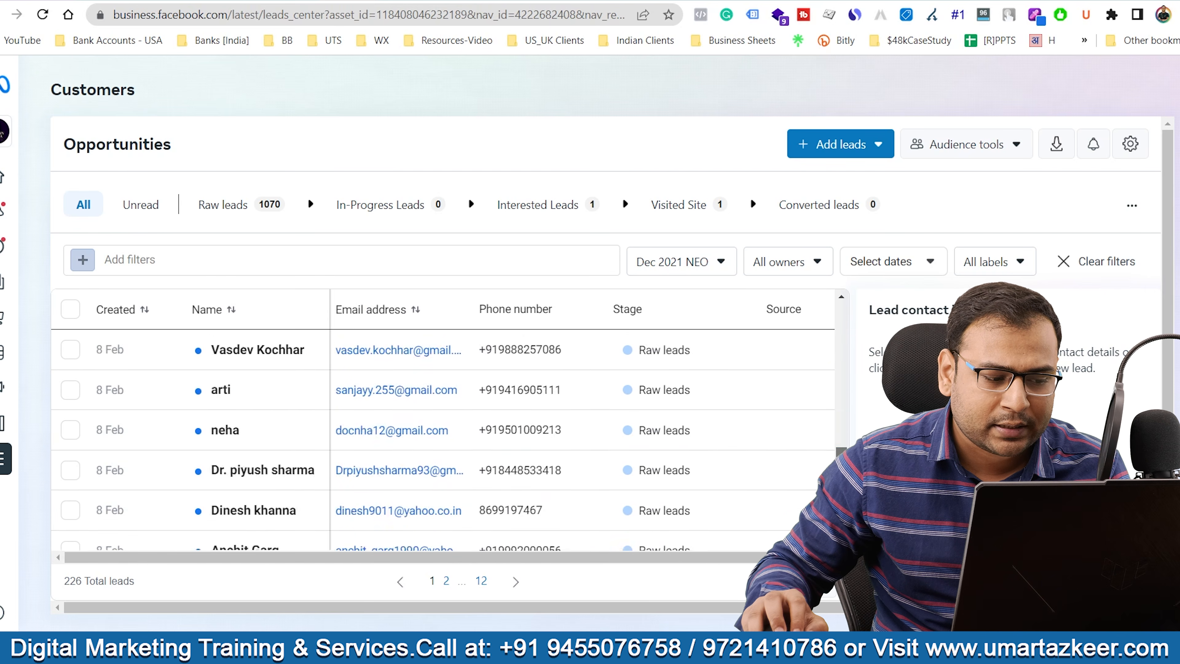
drag(80, 583, 73, 585)
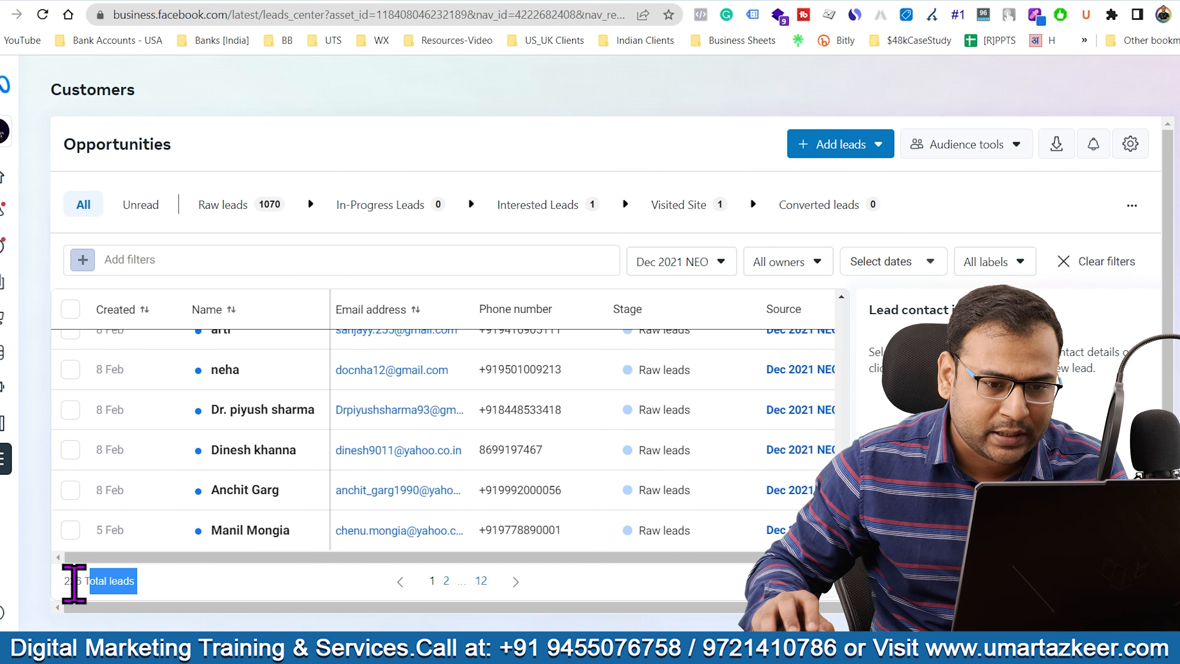
scroll(790, 418, up, 6)
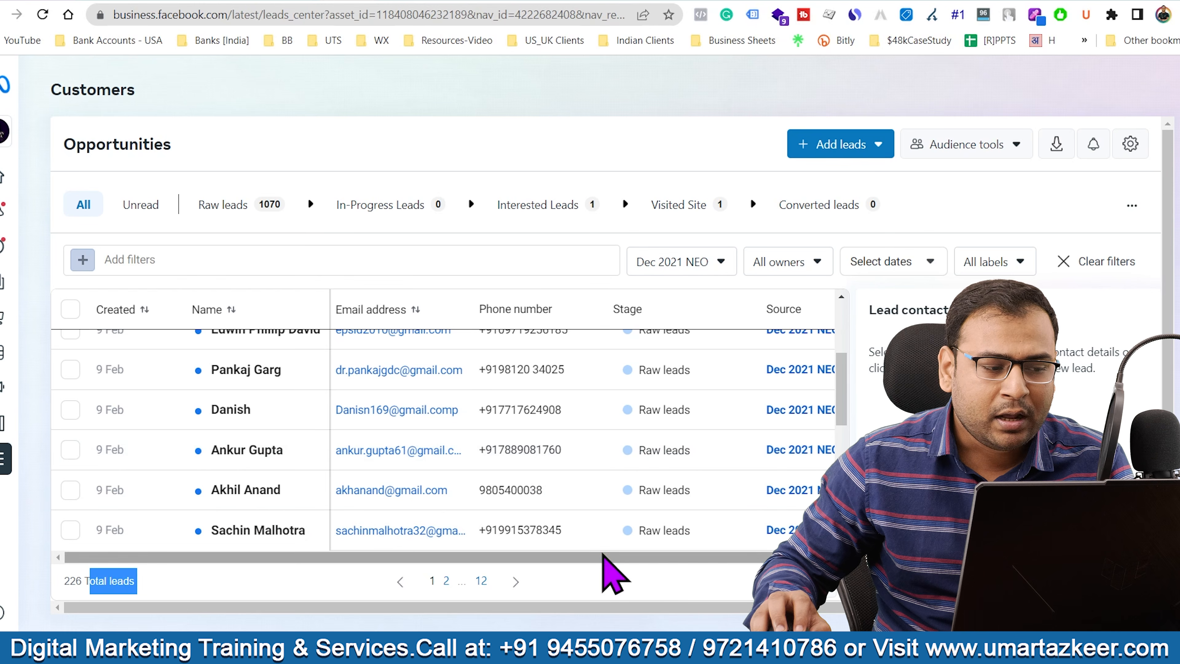
click(70, 308)
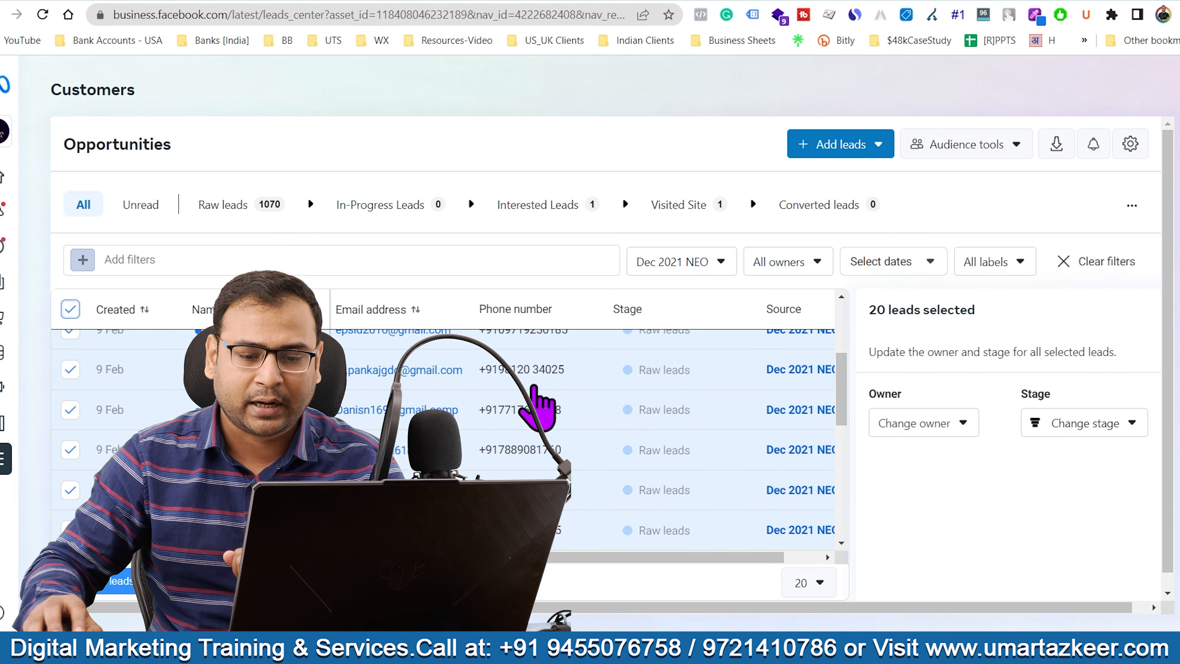
click(952, 428)
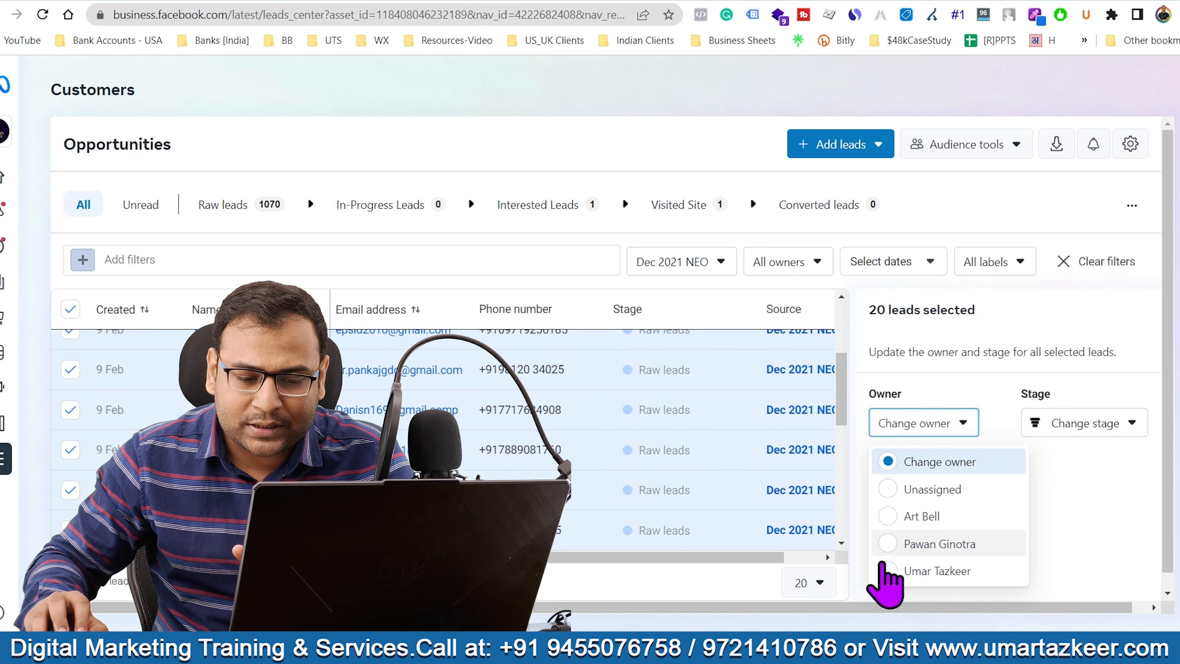
click(907, 572)
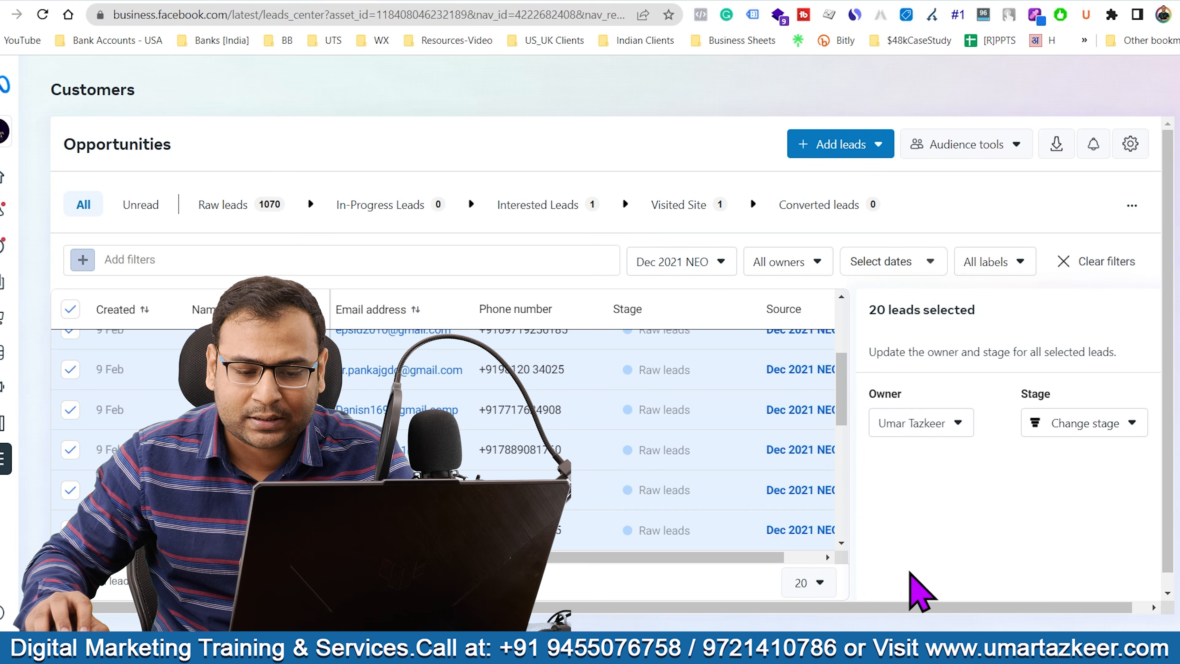
Reset the owner choice for the selected leads to Change owner and look through the available stage options without picking one
click(949, 430)
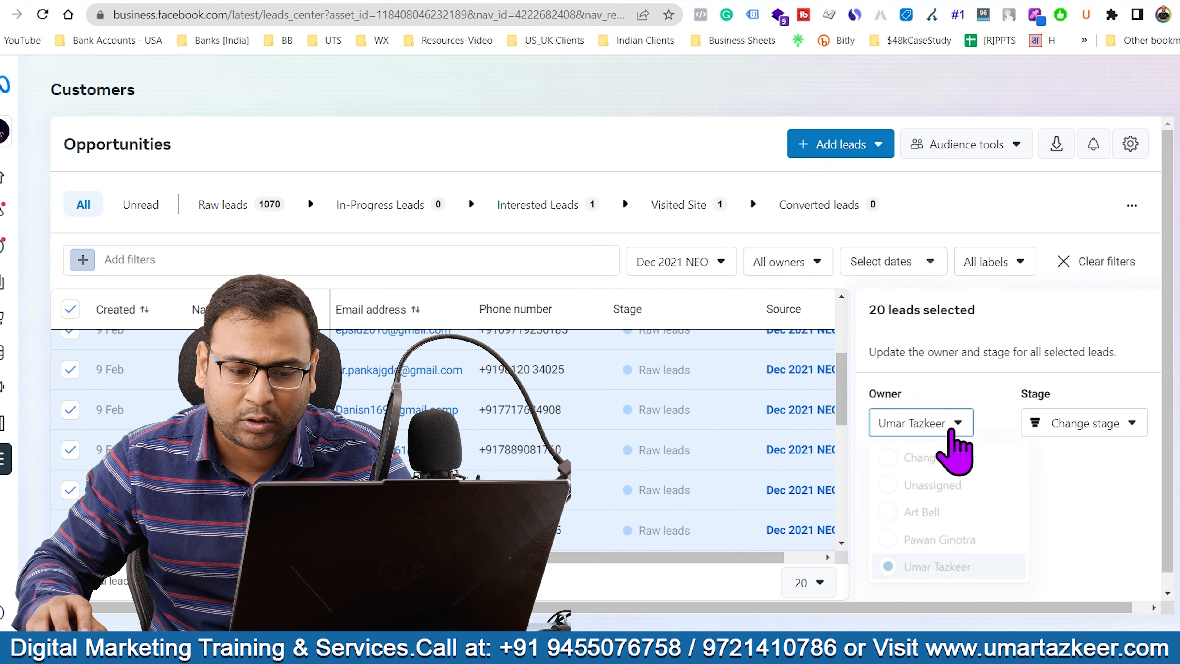
click(926, 464)
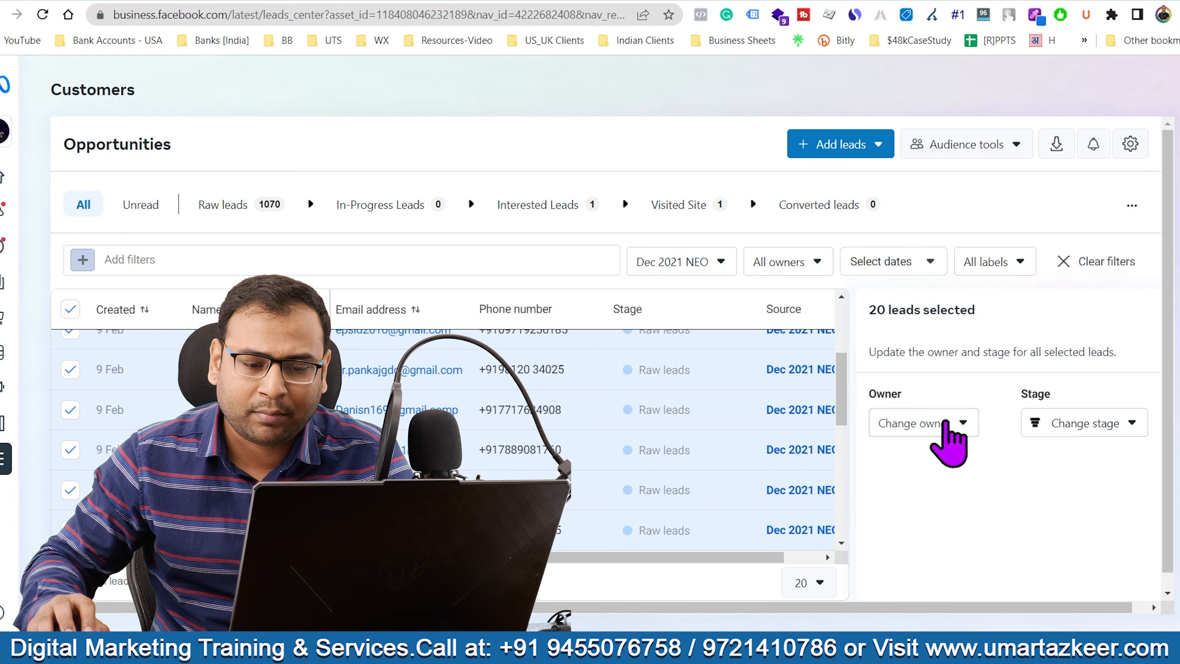
click(1073, 429)
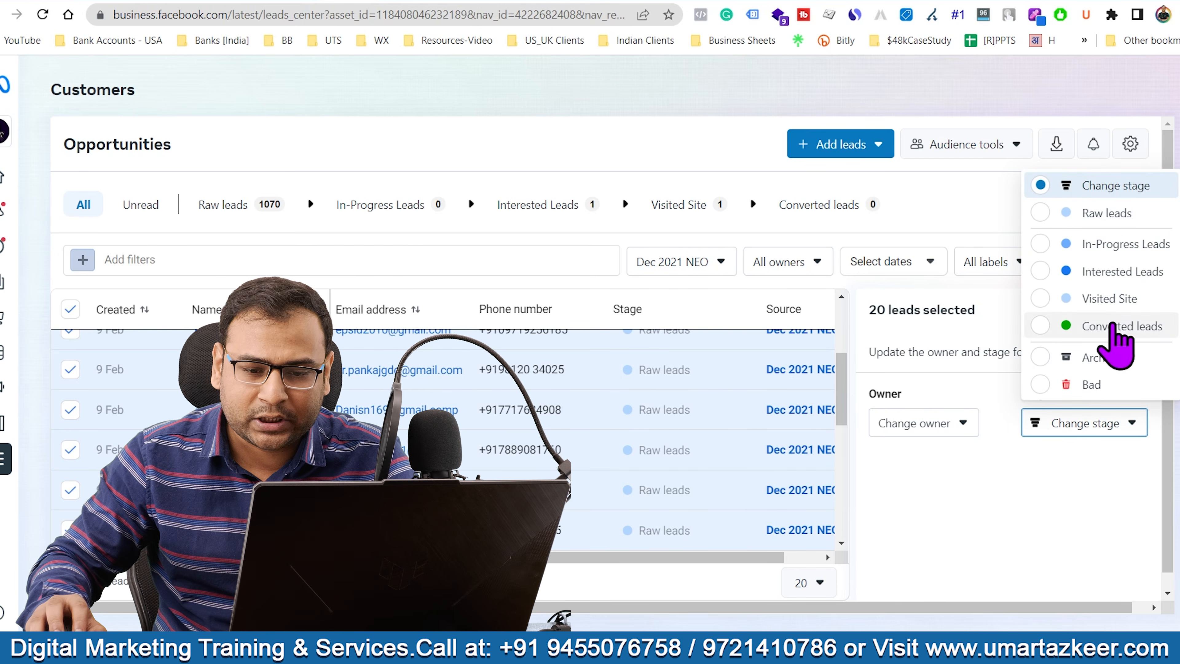
click(1096, 486)
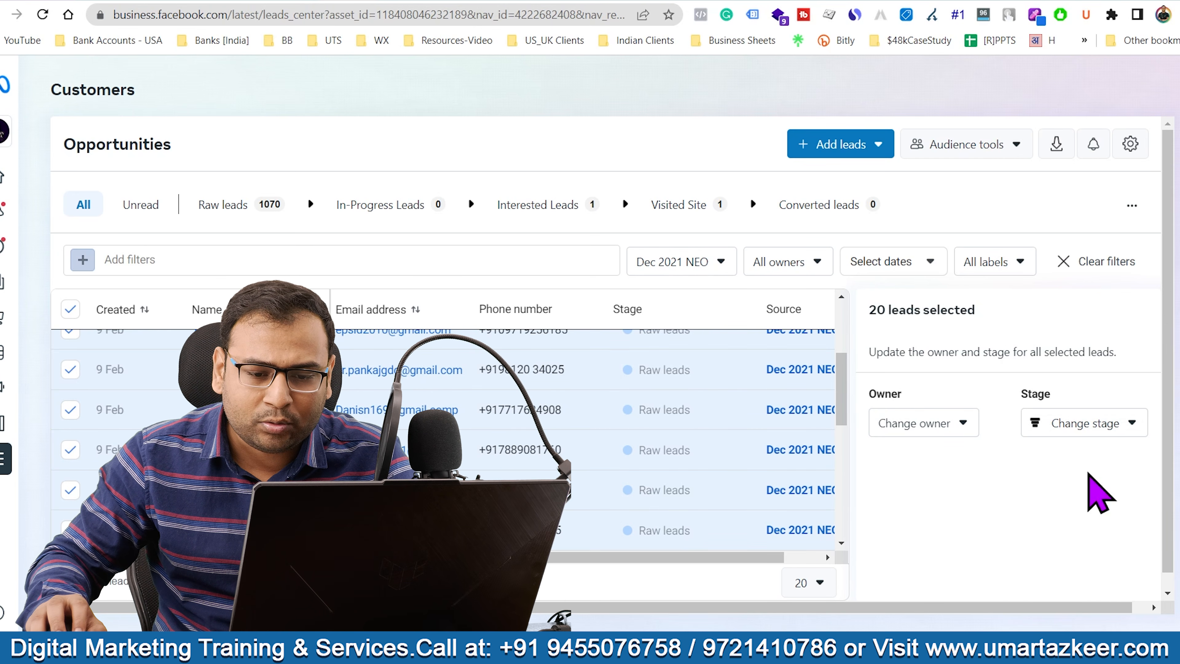
Clear the lead filters and look through the form, owner and date range filter options
click(1087, 272)
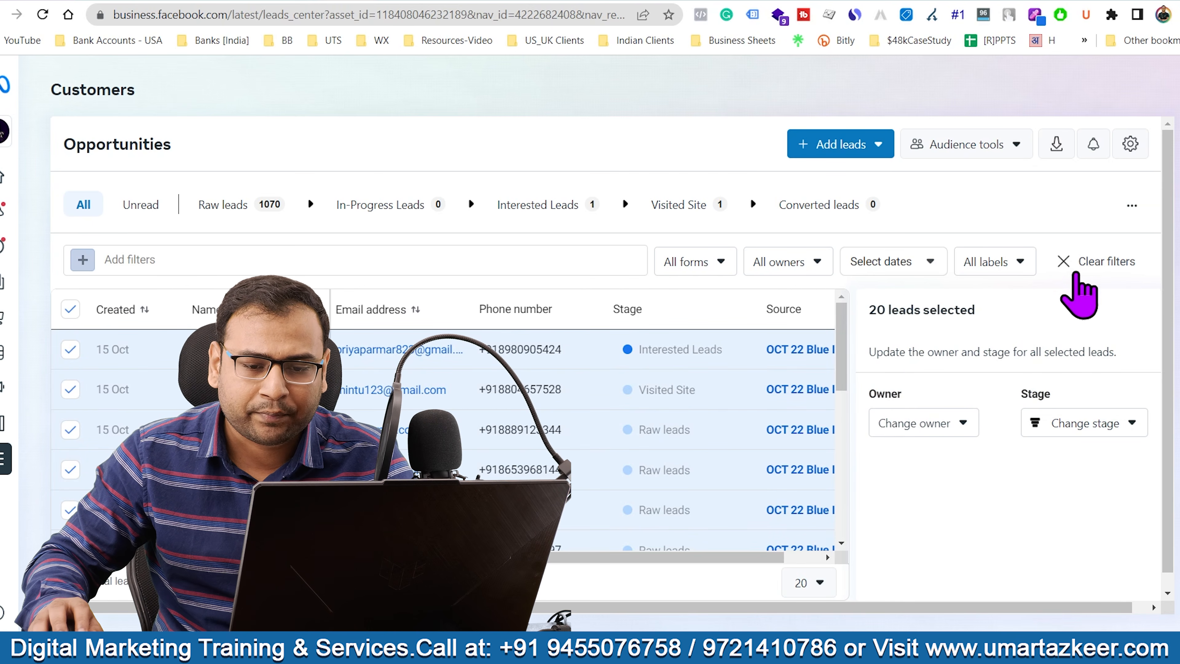
click(718, 263)
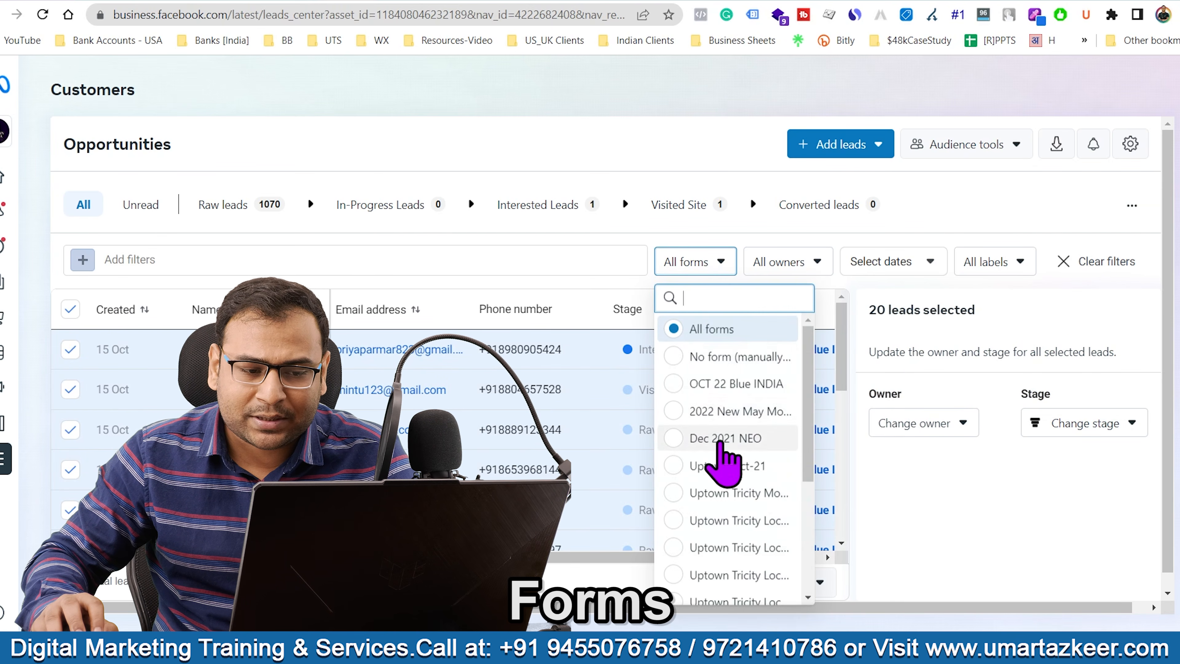
click(806, 263)
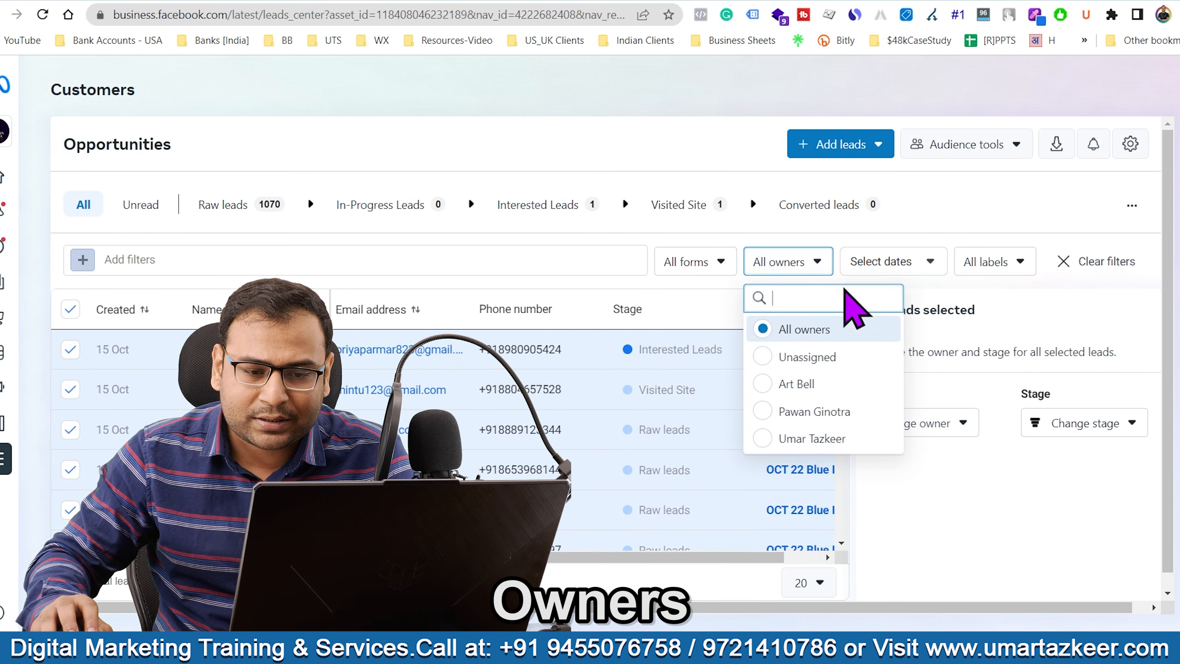
click(909, 260)
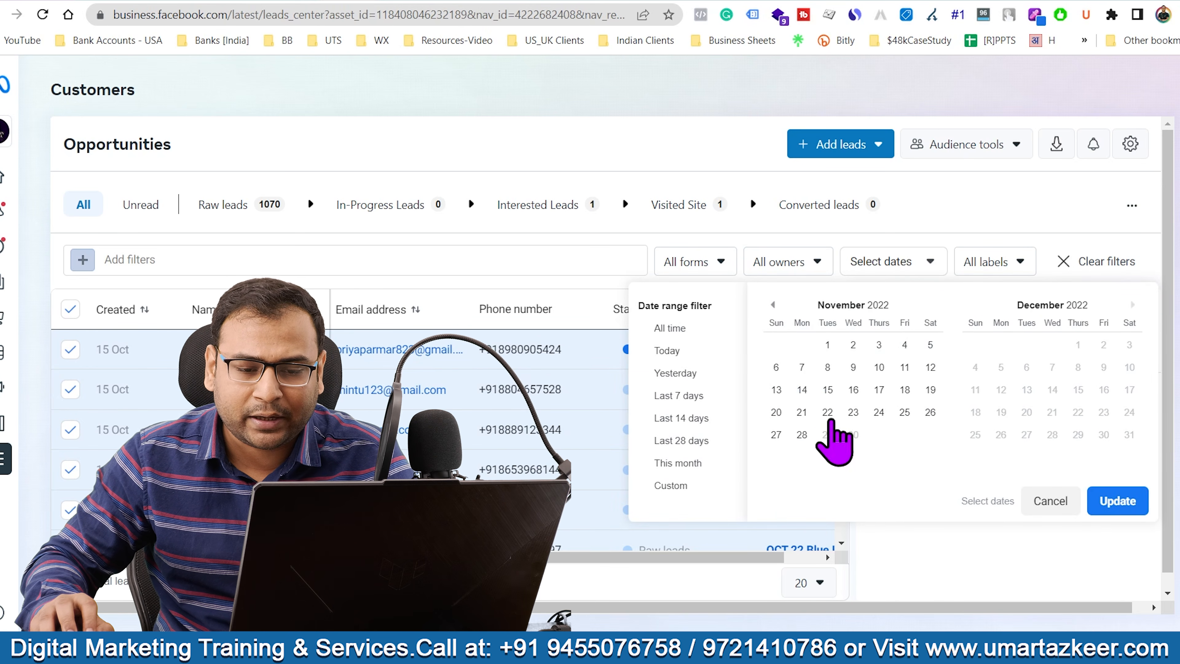
click(986, 228)
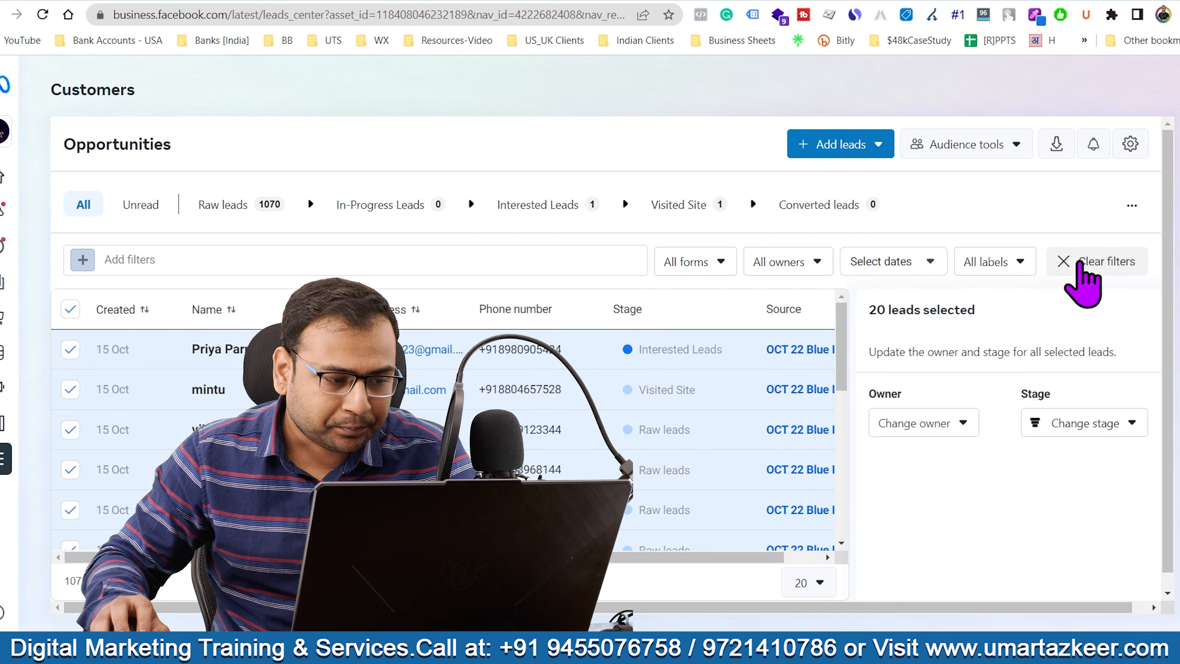
Deselect all leads, try an additional filter on Answers and remove it
click(73, 309)
click(82, 259)
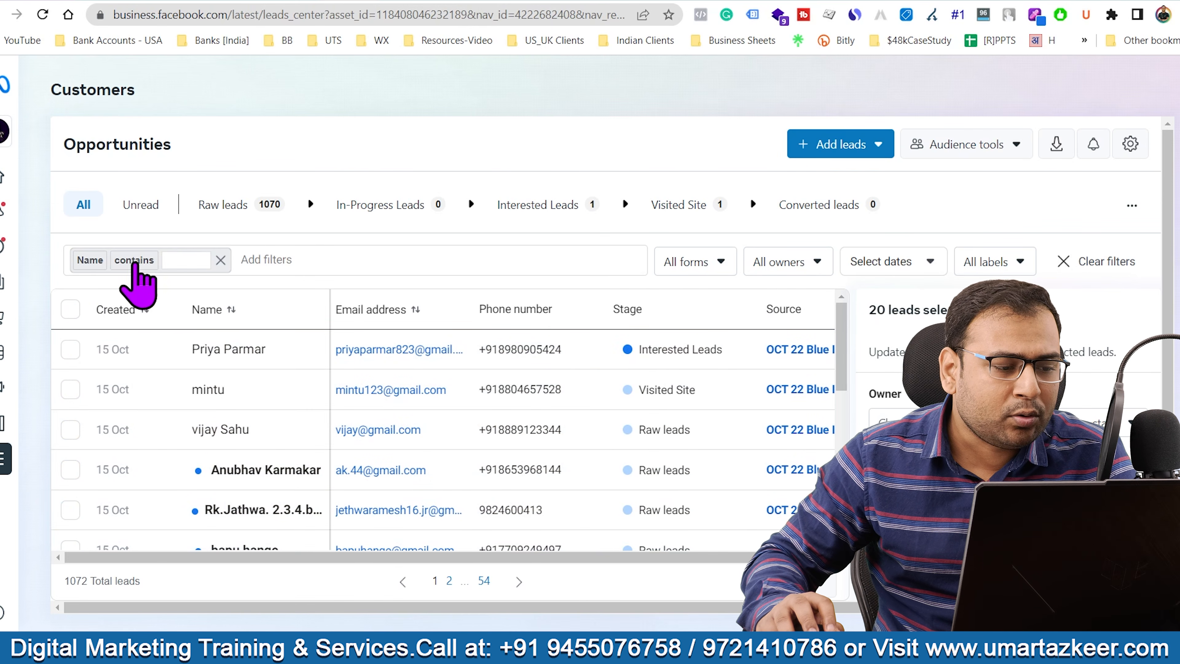
click(90, 260)
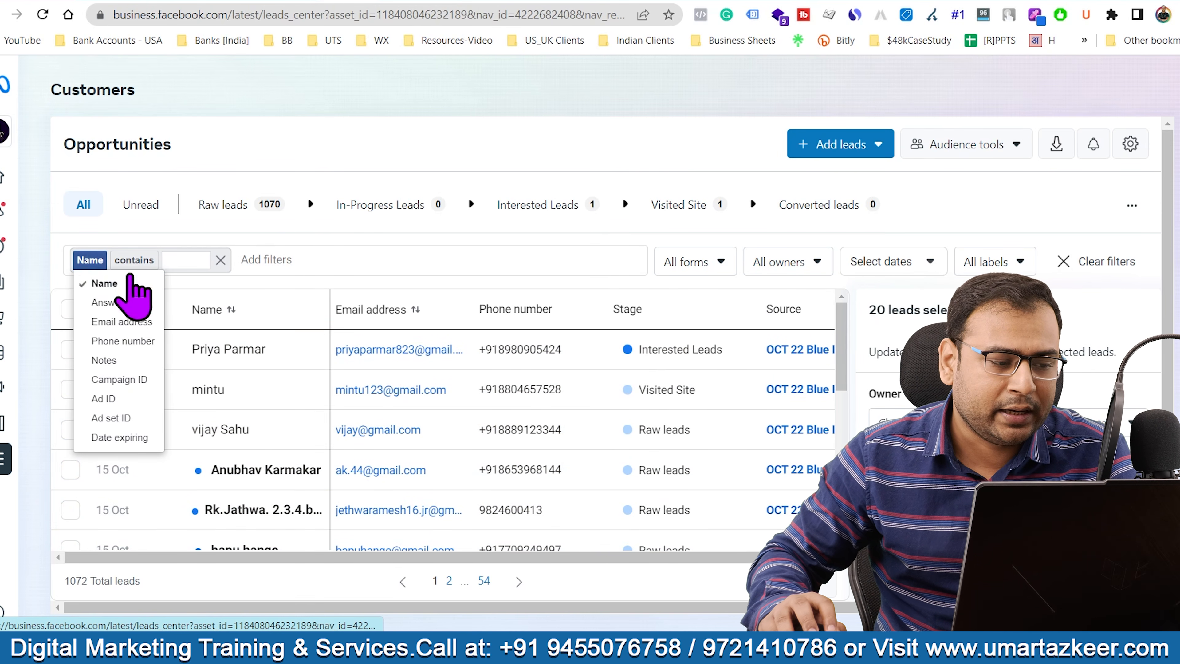
click(121, 303)
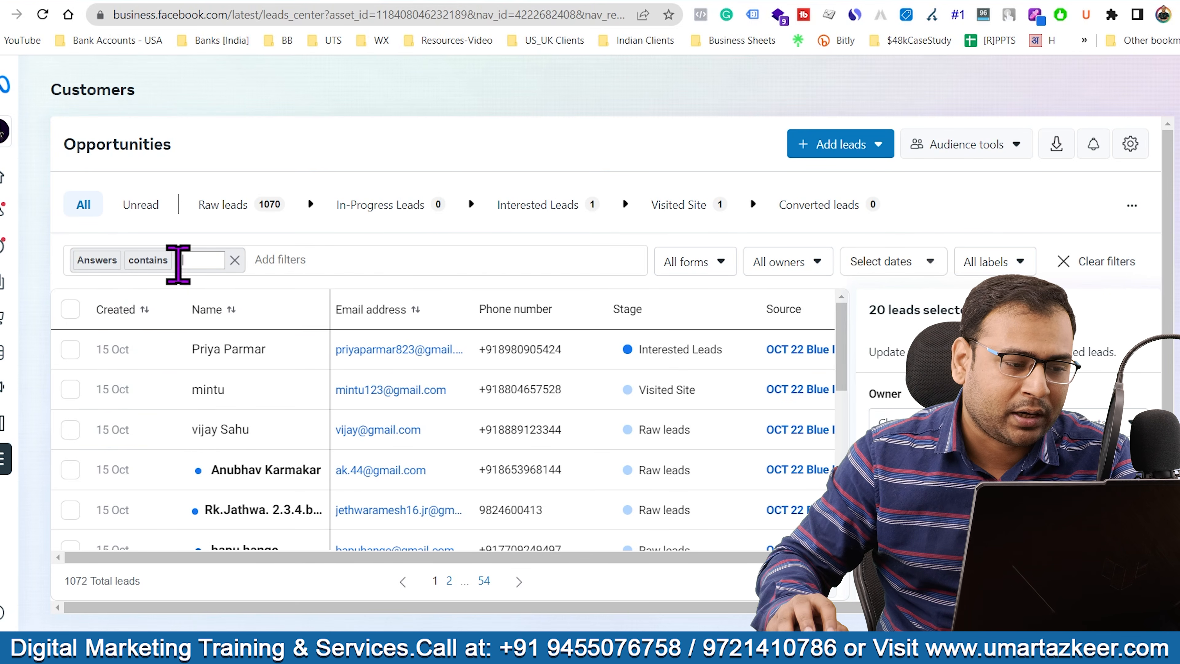
click(234, 260)
Try additional lead filters on Ad ID and Ad set ID, and remove the filter without entering a value
click(83, 260)
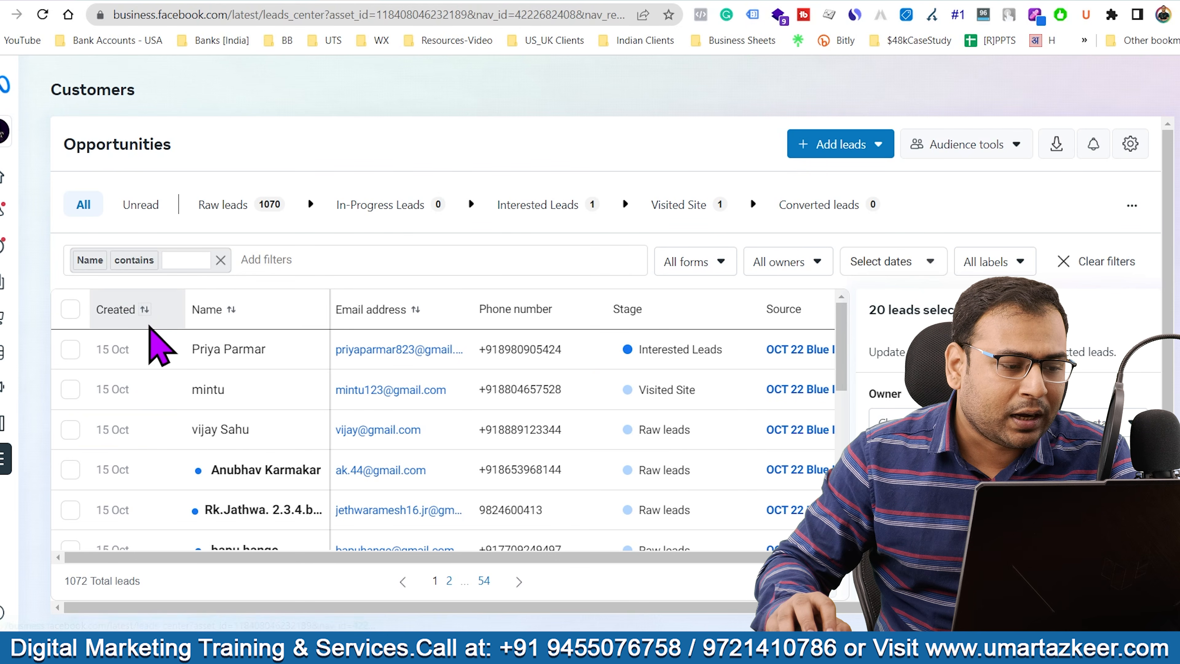
click(90, 261)
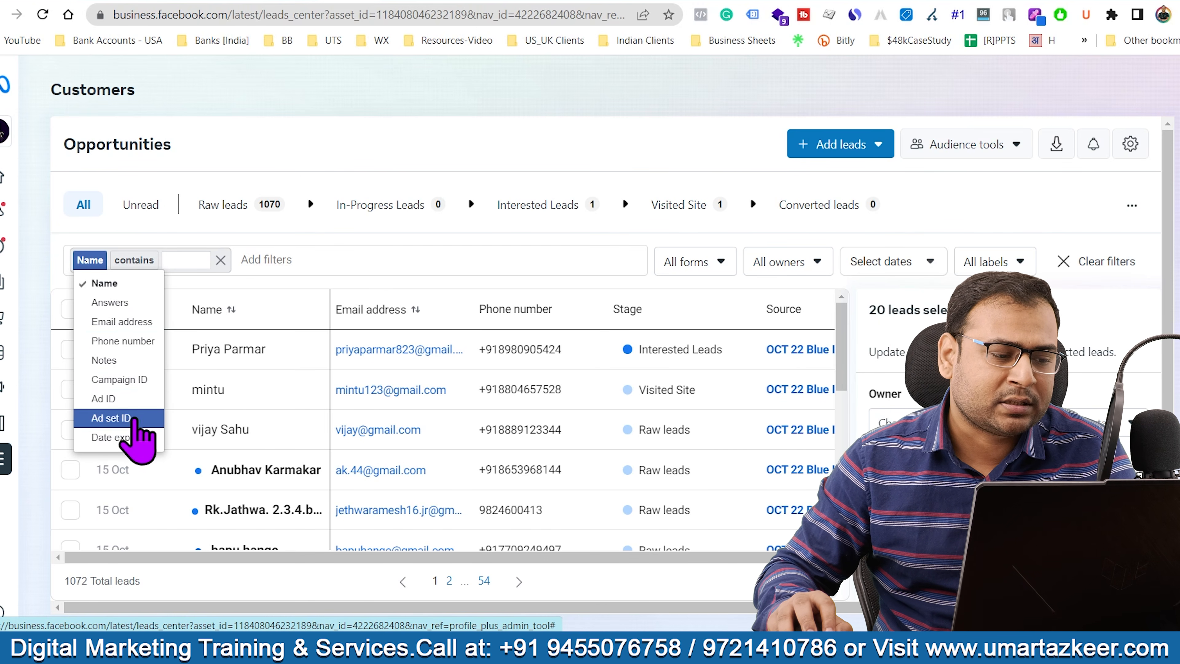
click(135, 400)
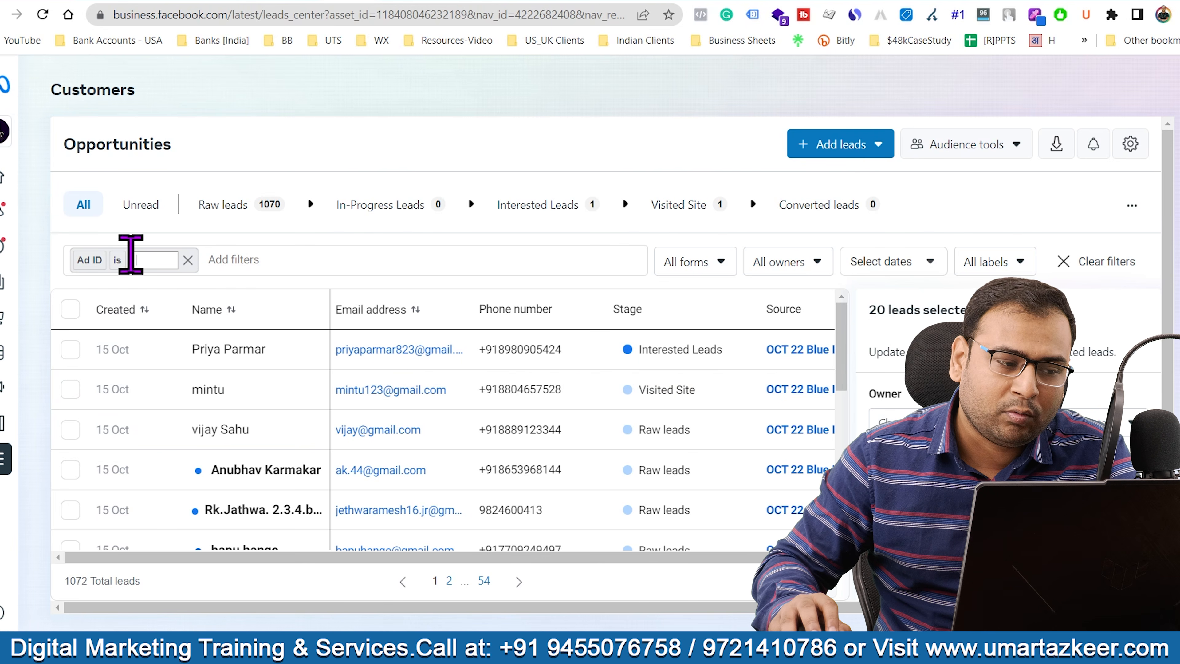
click(89, 259)
click(129, 421)
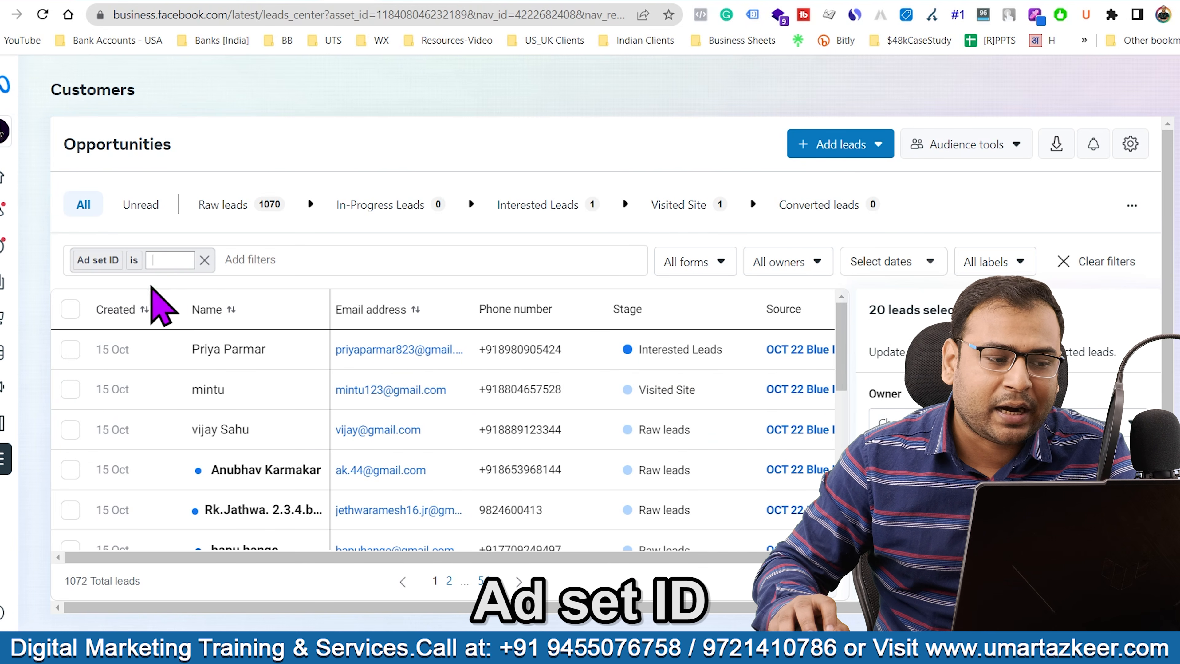
click(204, 260)
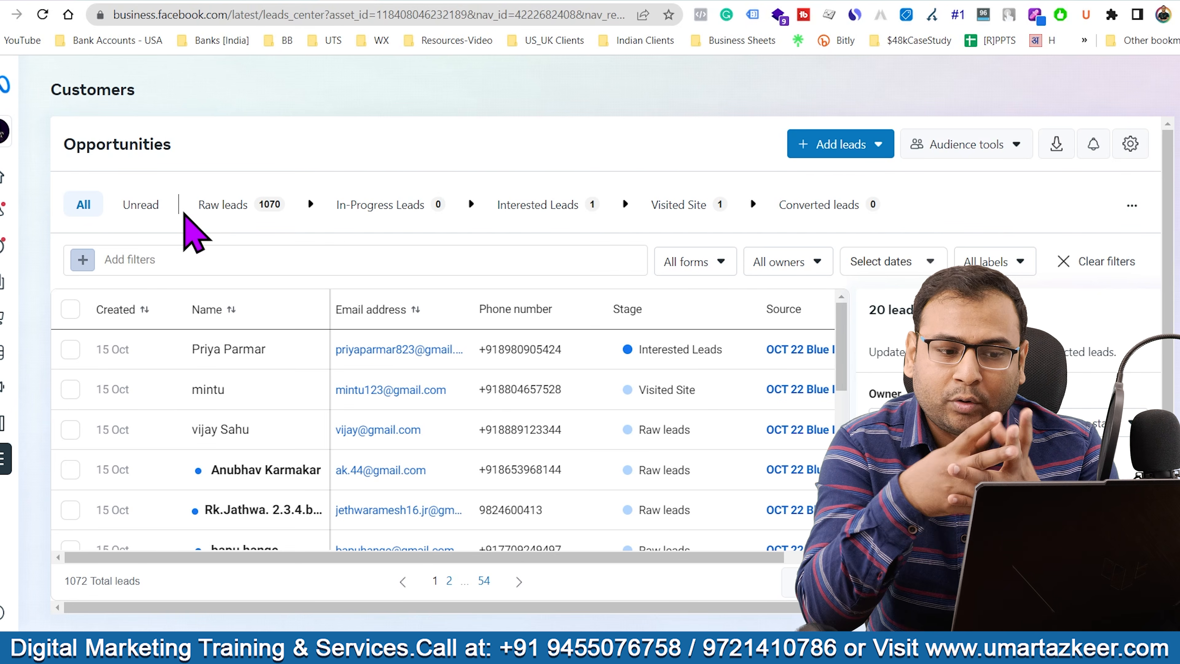
Select the first lead in the list and open its contact details
click(70, 349)
scroll(432, 558, right, 2)
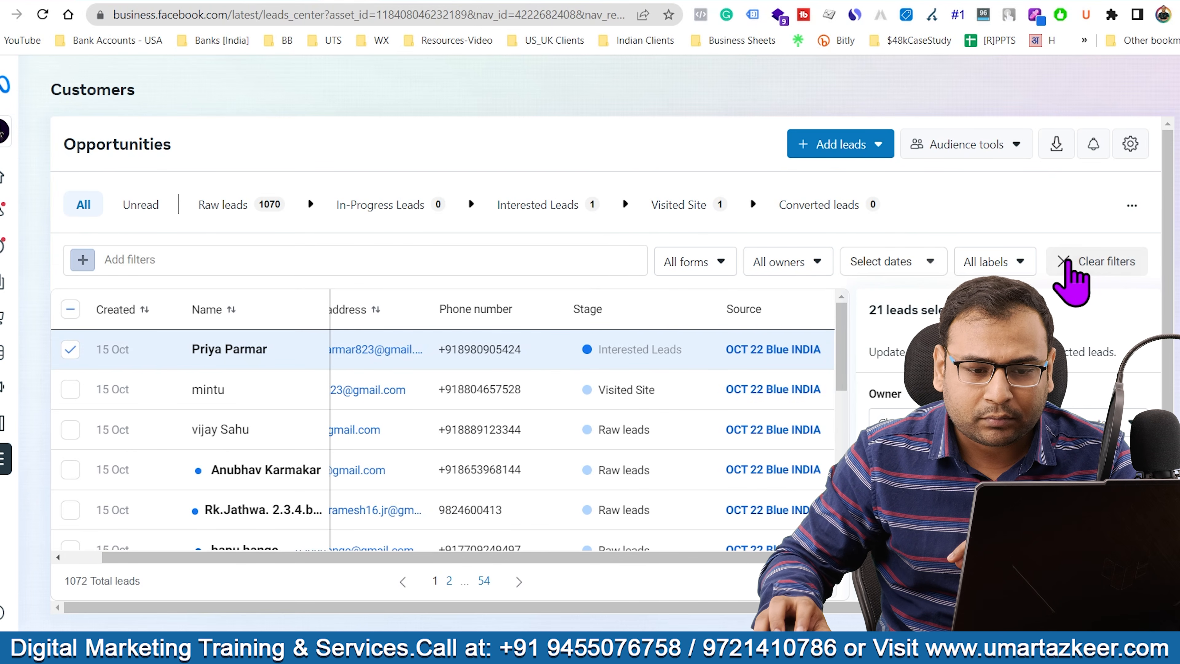
click(229, 355)
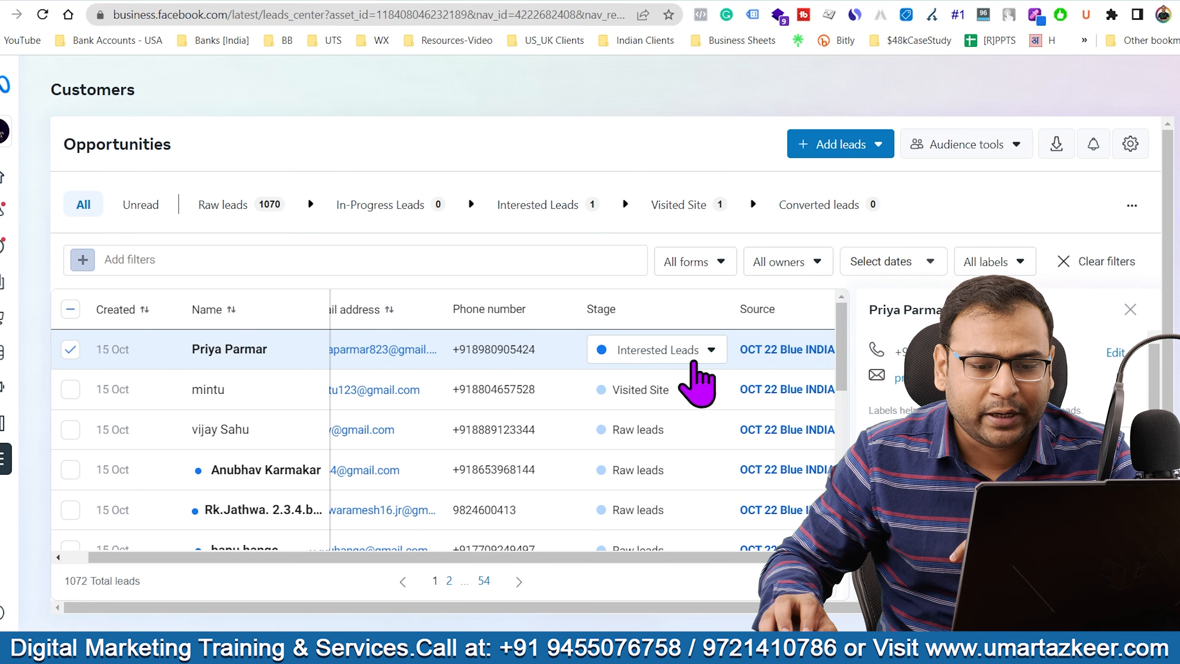
drag(952, 310, 887, 310)
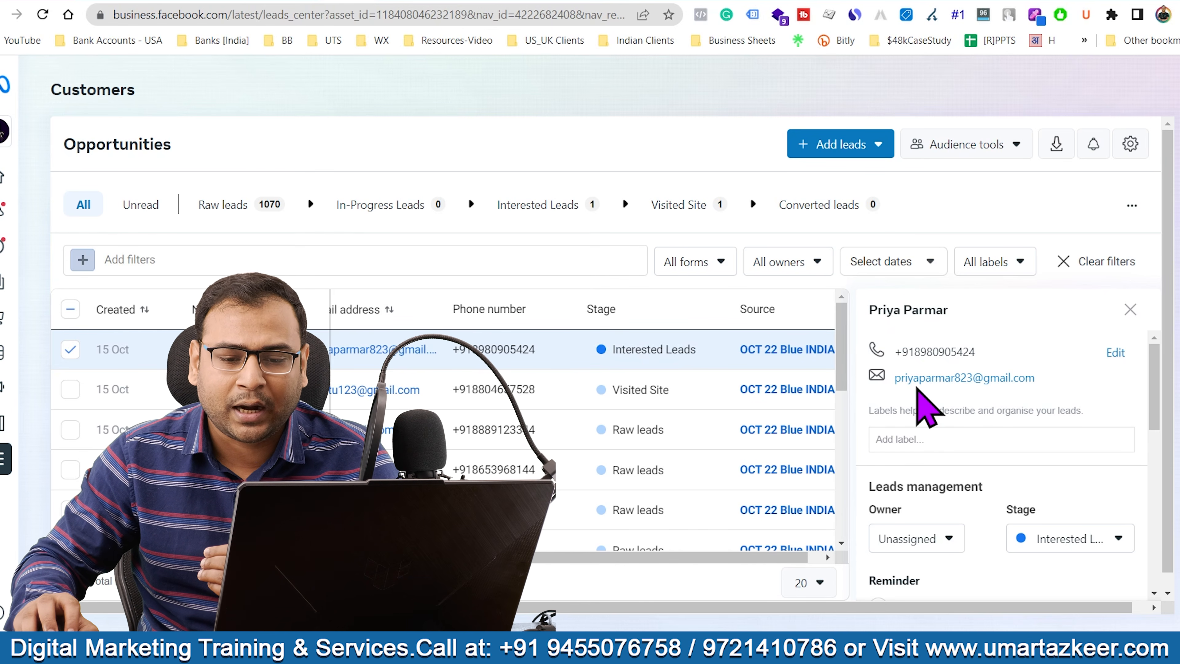
scroll(1088, 356, down, 1)
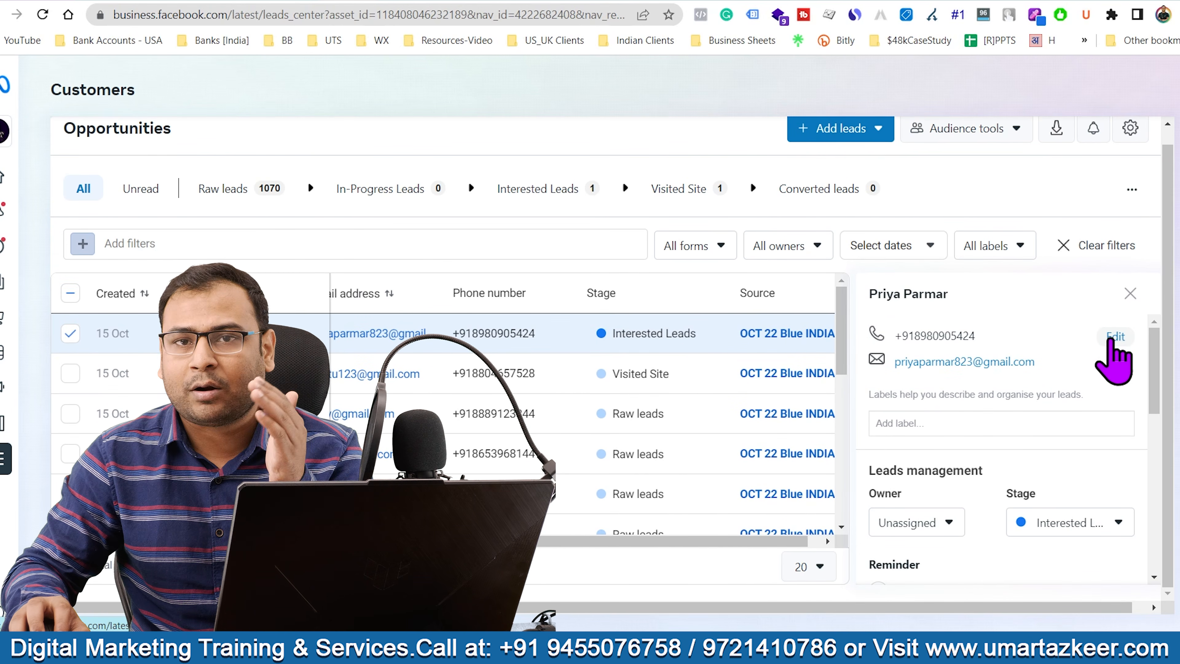
Examine the lead's editable contact info fields, close them without changes and look over the rest of the lead's details
click(1114, 337)
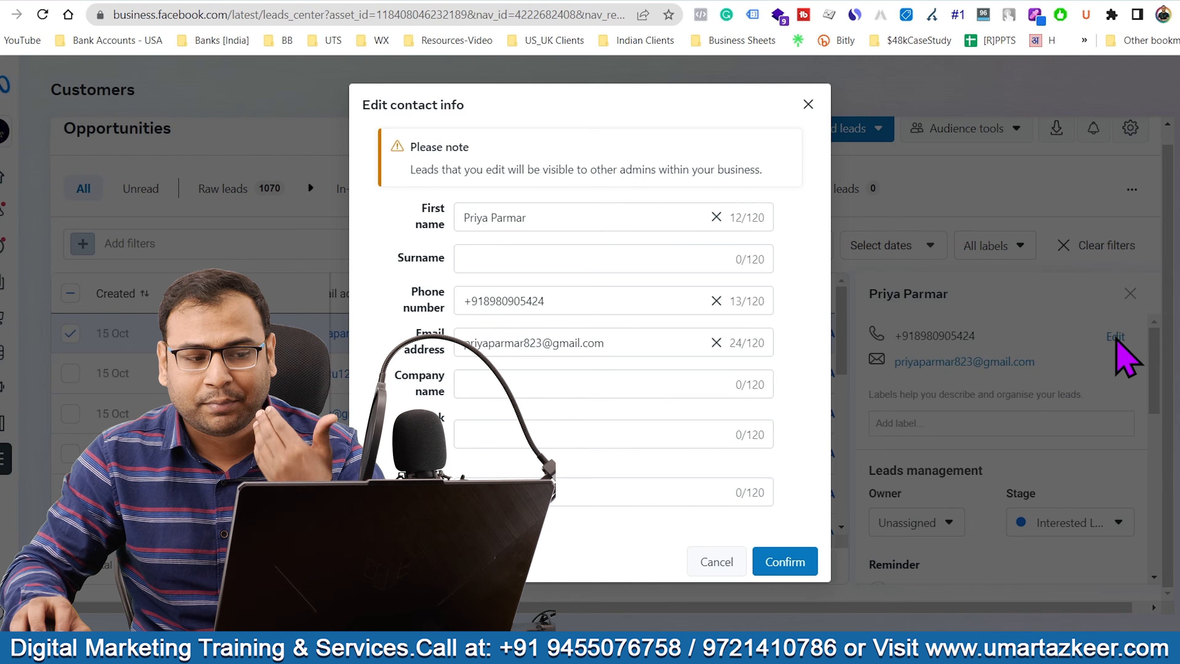
click(583, 257)
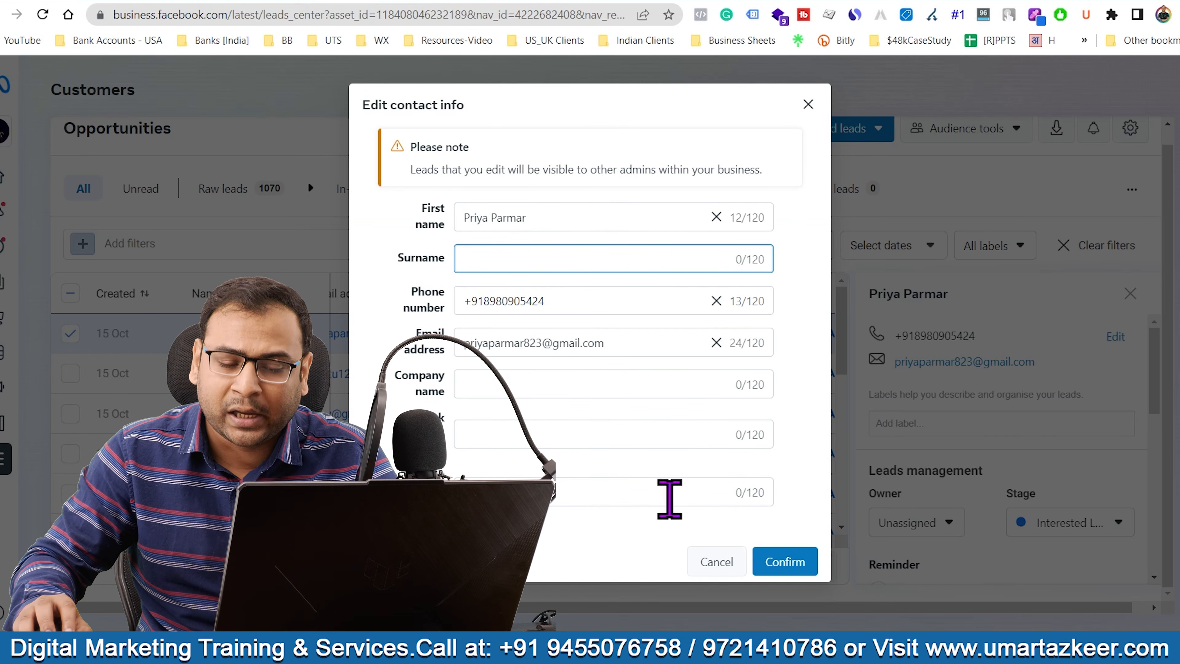
click(809, 105)
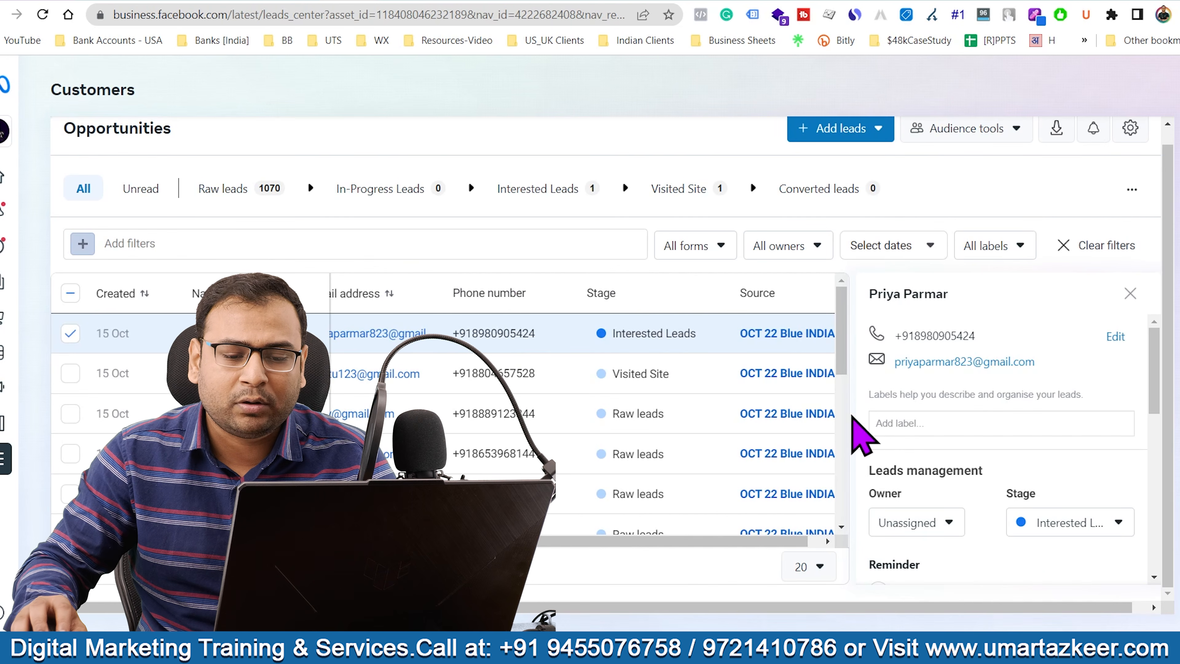
scroll(1022, 374, down, 5)
scroll(1053, 388, up, 5)
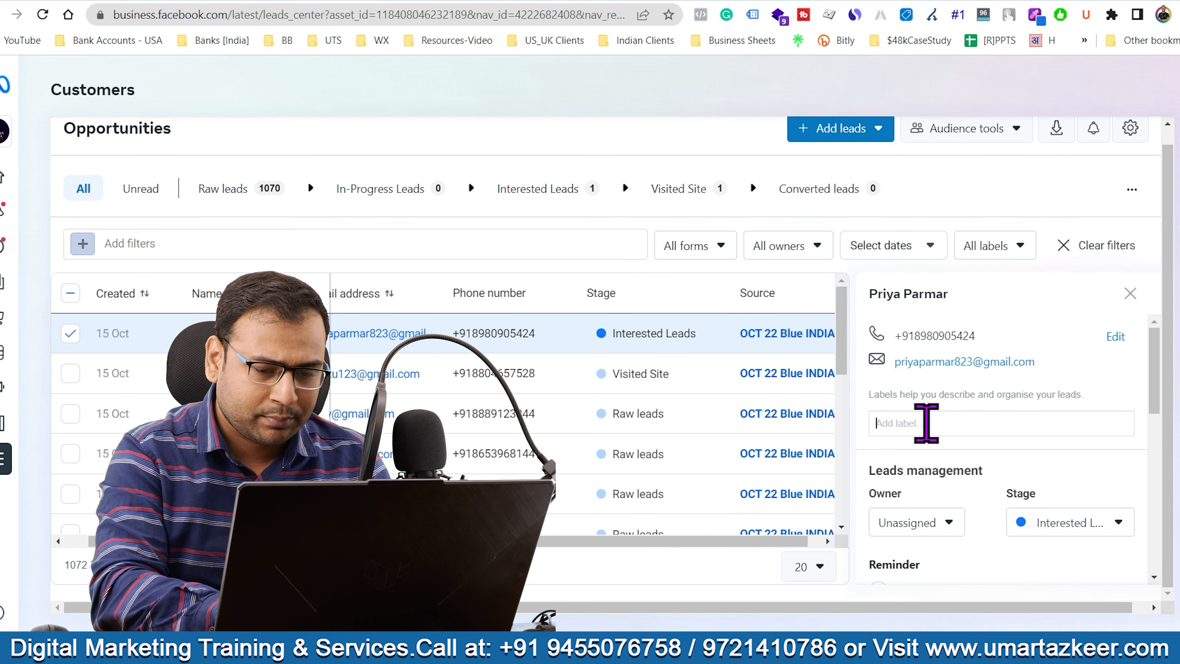
Add the existing Appointment booked label to the lead and remove it again
text(New)
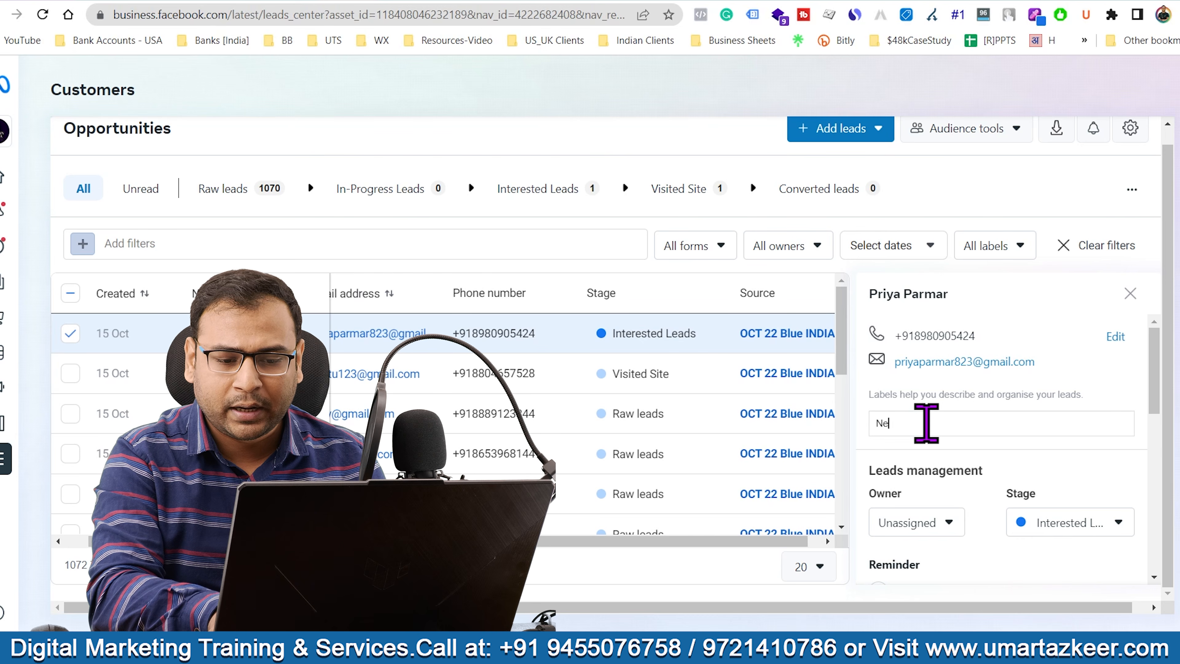
key(BackSpace)
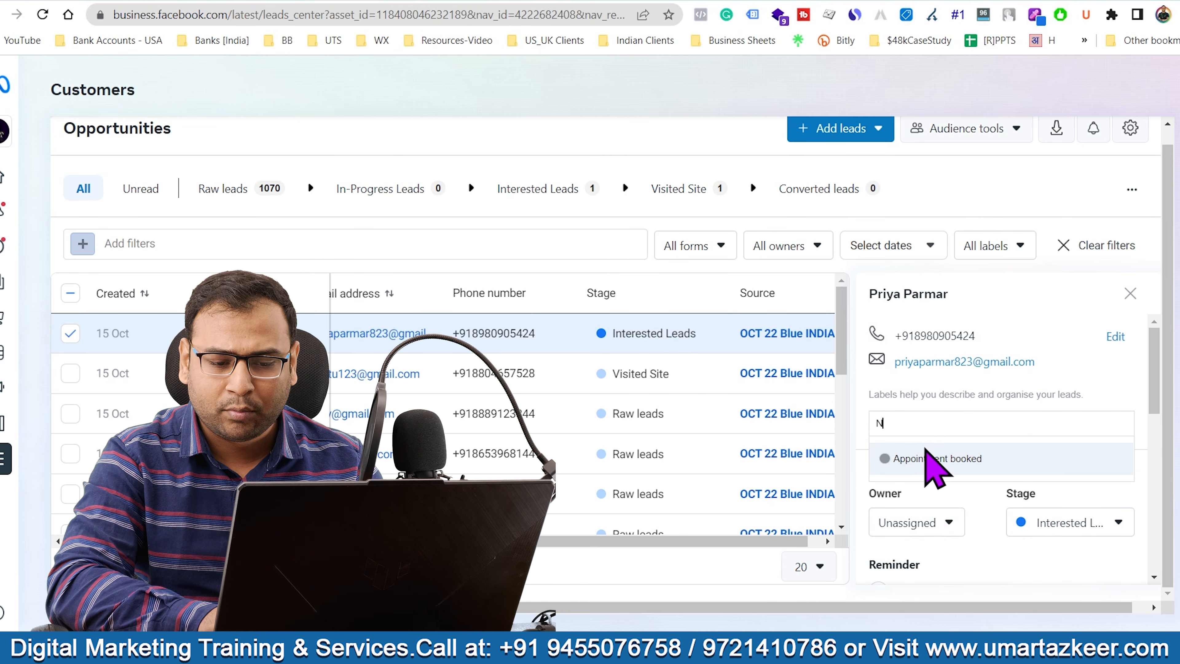
click(927, 459)
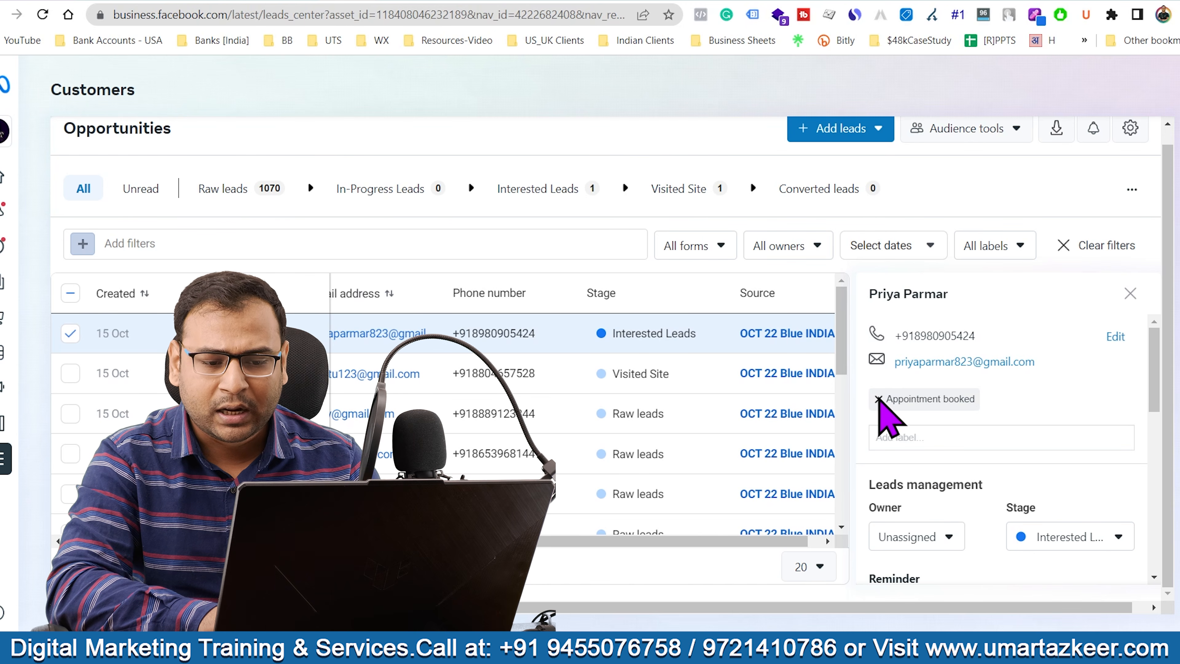
click(880, 398)
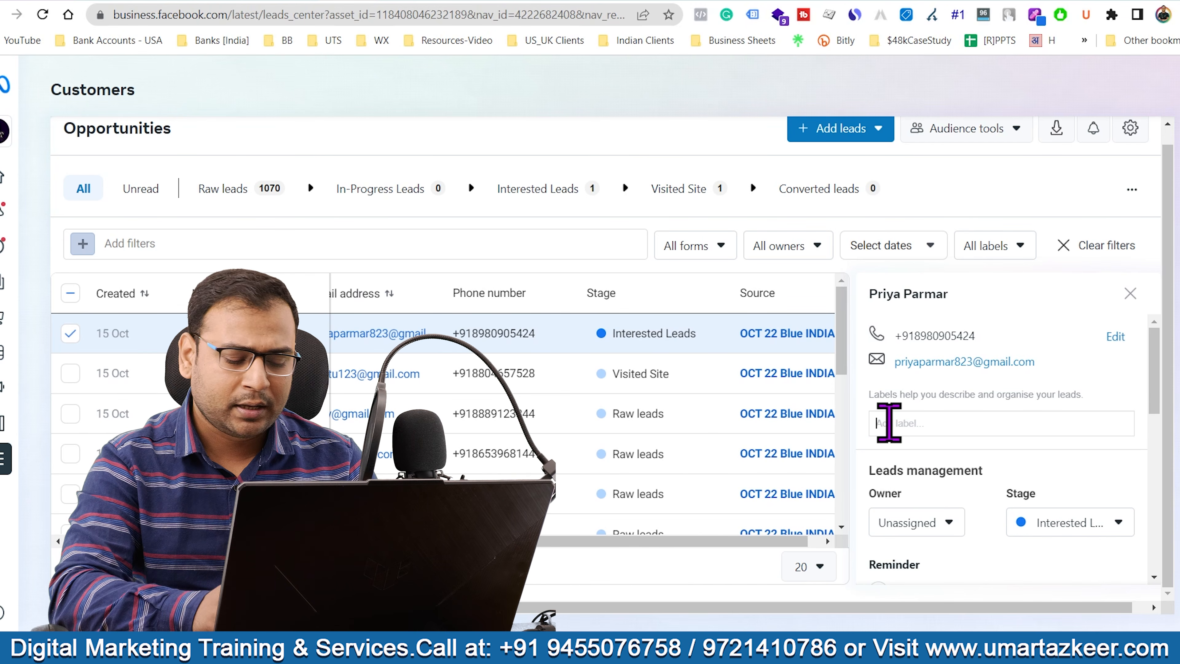
Create a New label on the lead, check the label filter options and remove the label
text(New)
key(Return)
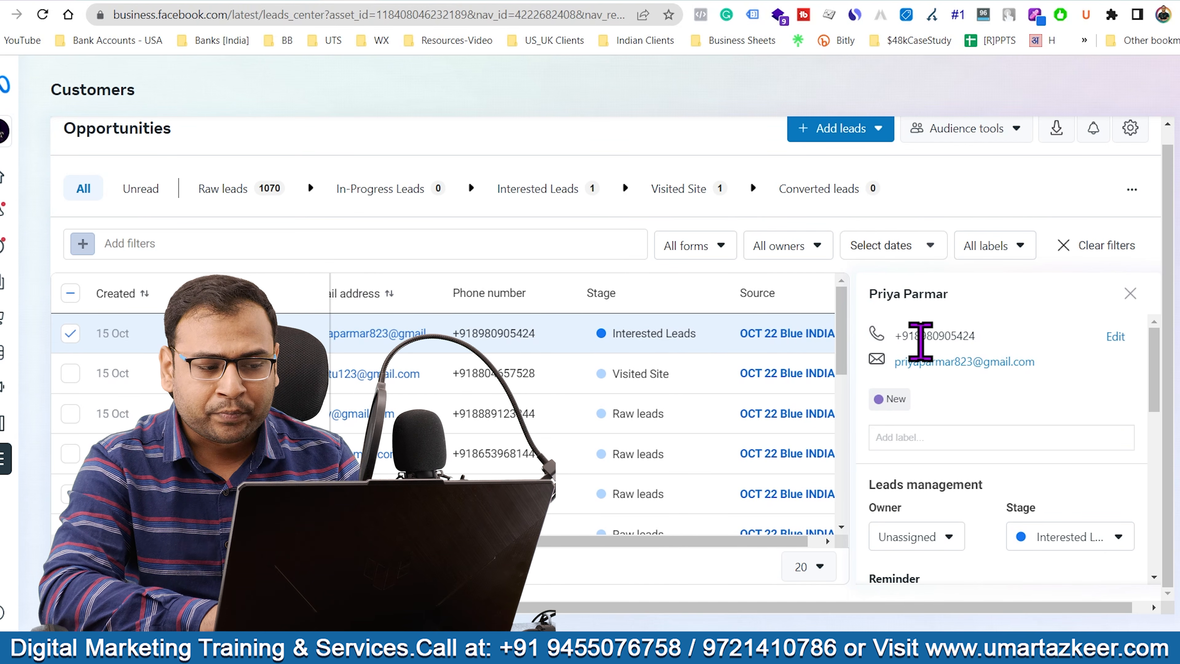
scroll(748, 444, right, 1)
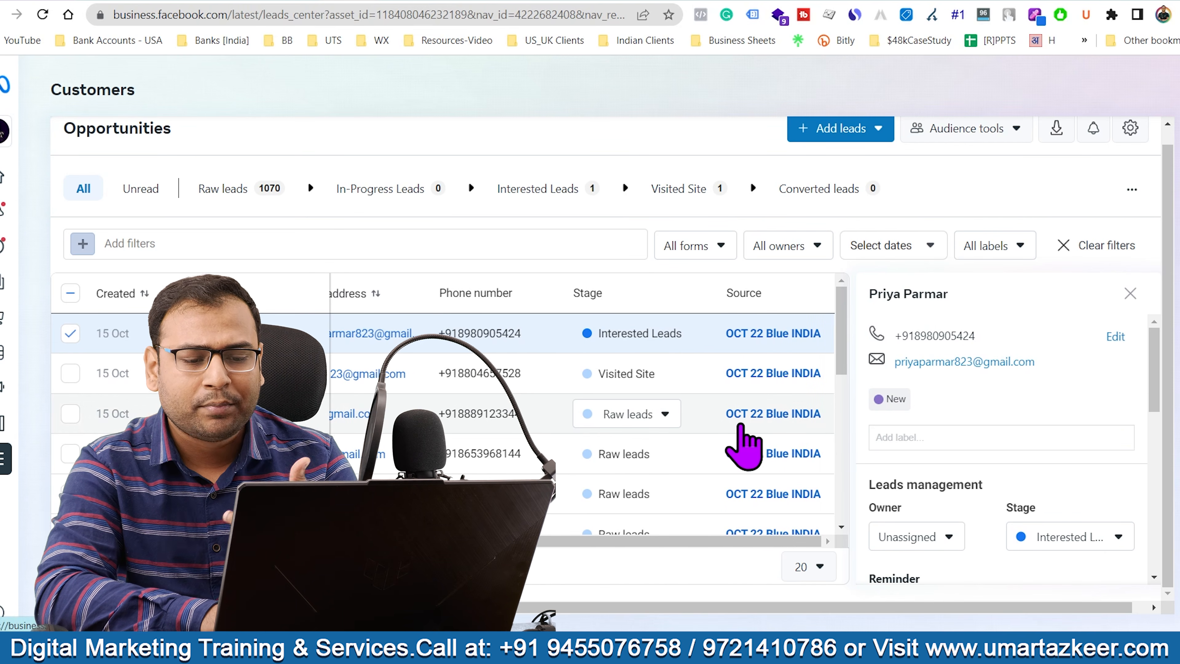
click(998, 248)
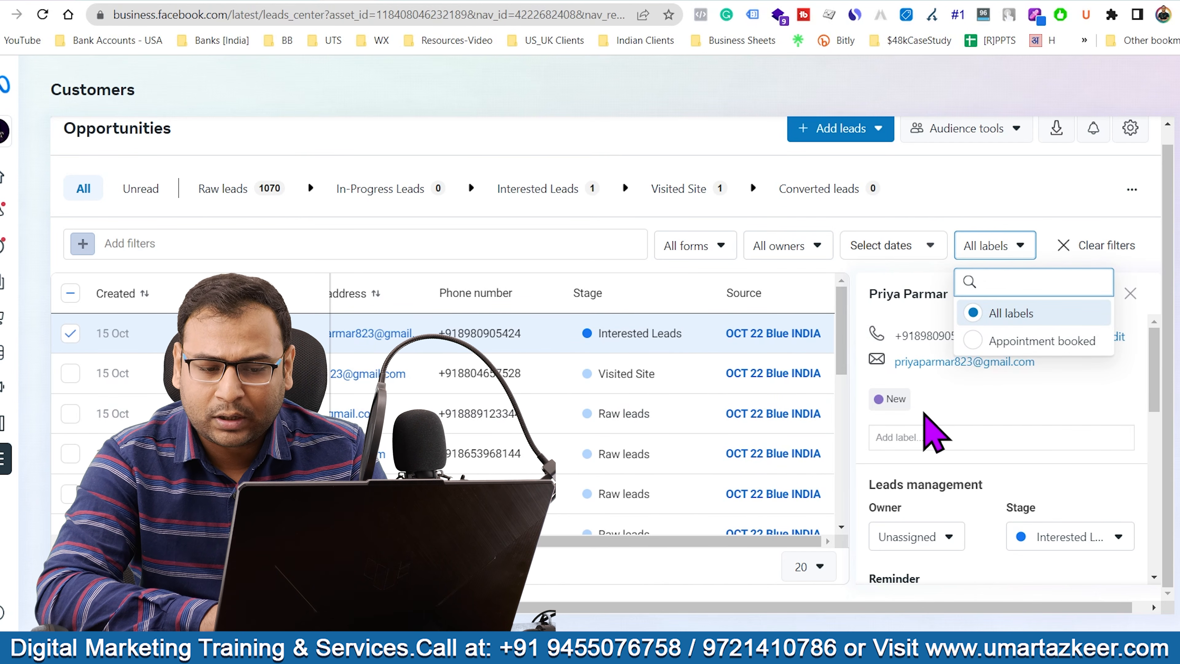
click(924, 400)
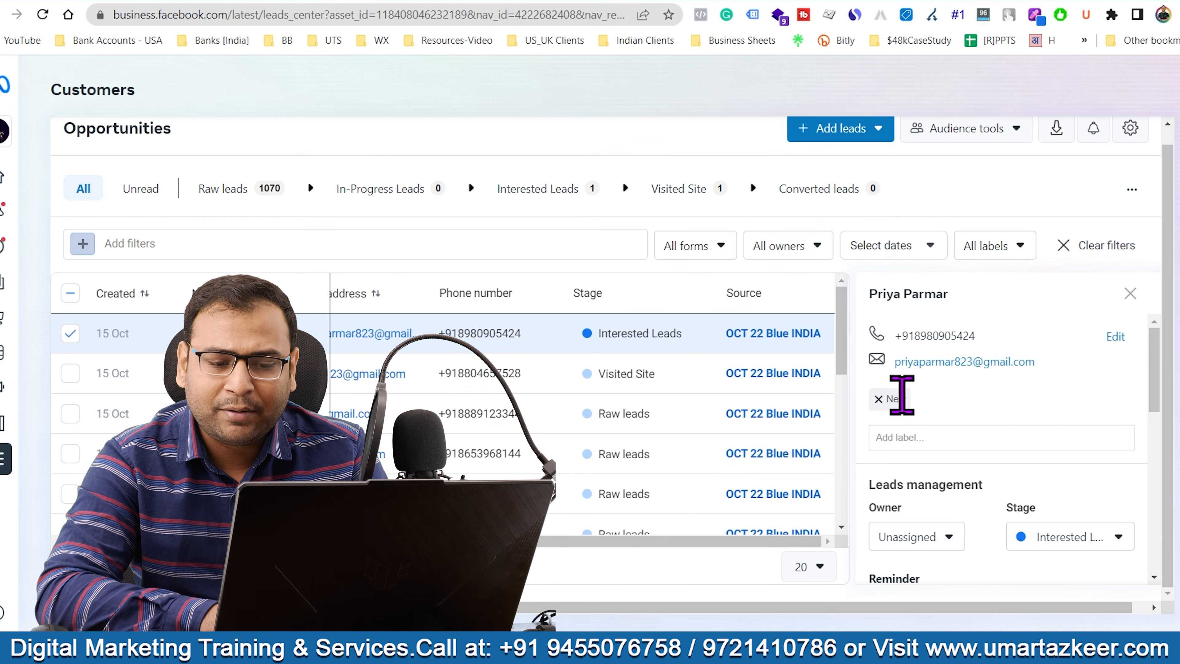
click(879, 399)
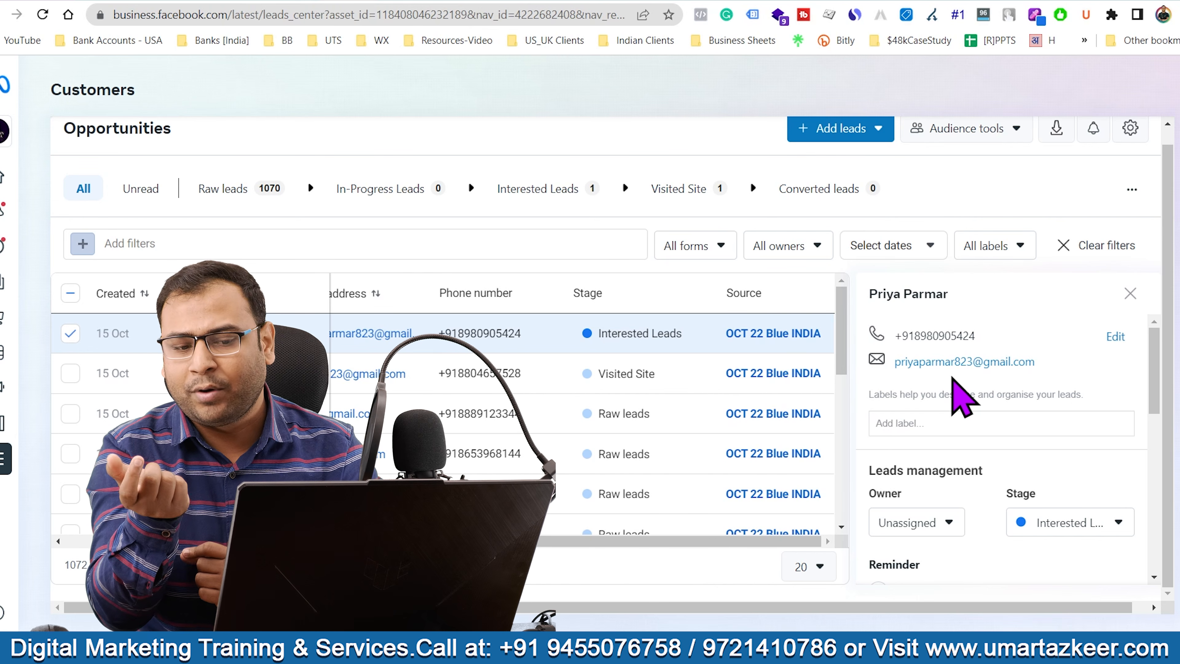
Review the owner, stage, reminder and notes sections in the lead's details
drag(954, 290, 859, 291)
click(1019, 290)
scroll(982, 393, down, 3)
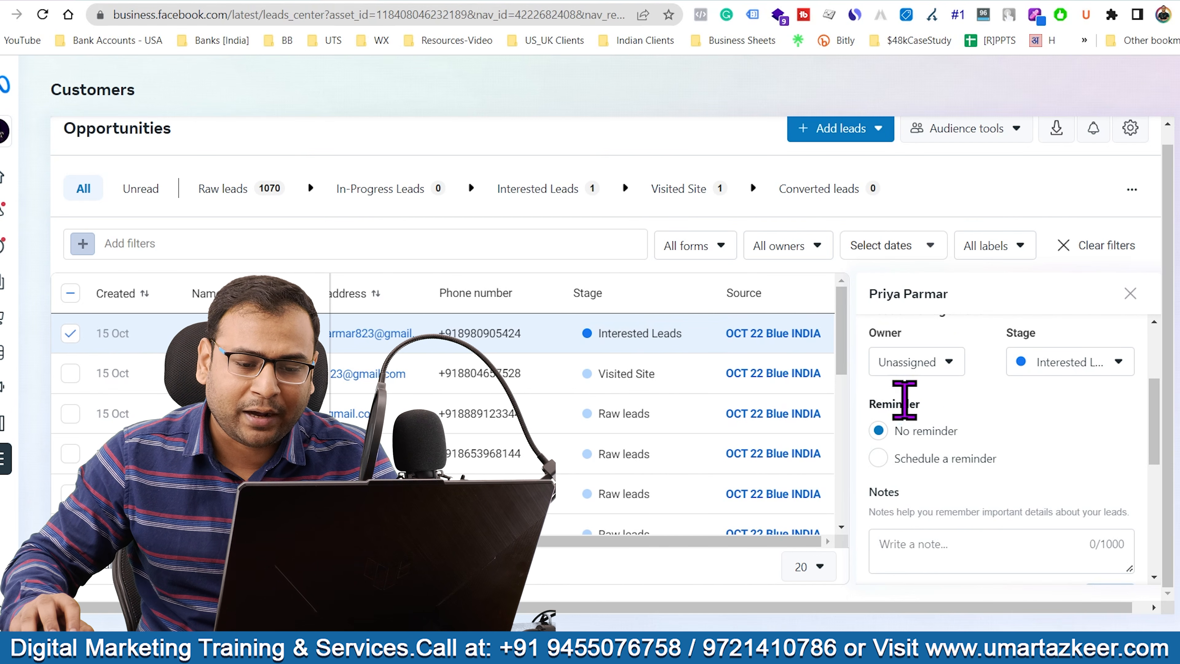
Draft a reminder titled Callback for 11 December 2022 on the lead and cancel it without saving
drag(869, 401, 967, 427)
click(976, 418)
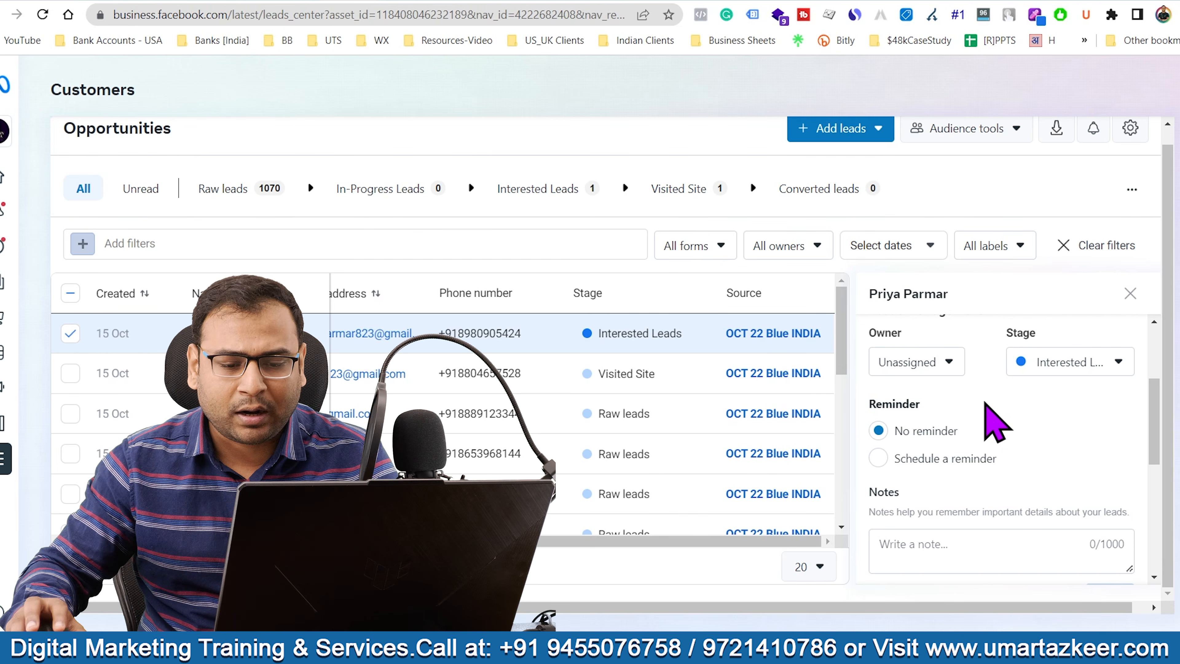
click(909, 459)
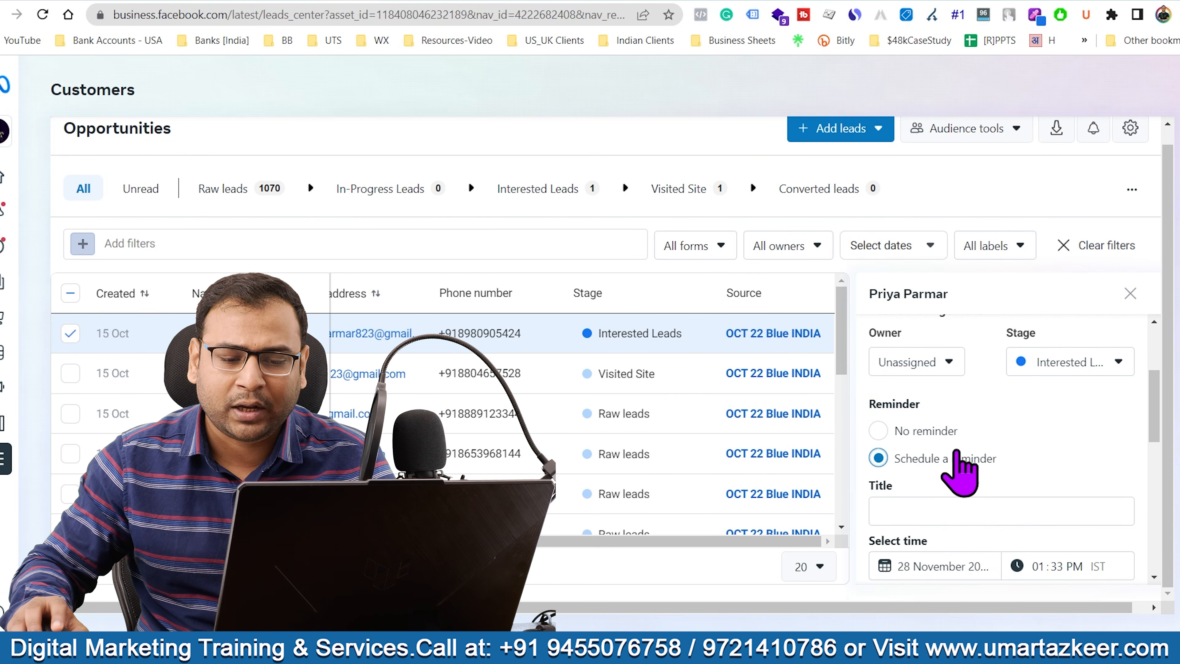
scroll(1022, 447, down, 2)
click(918, 433)
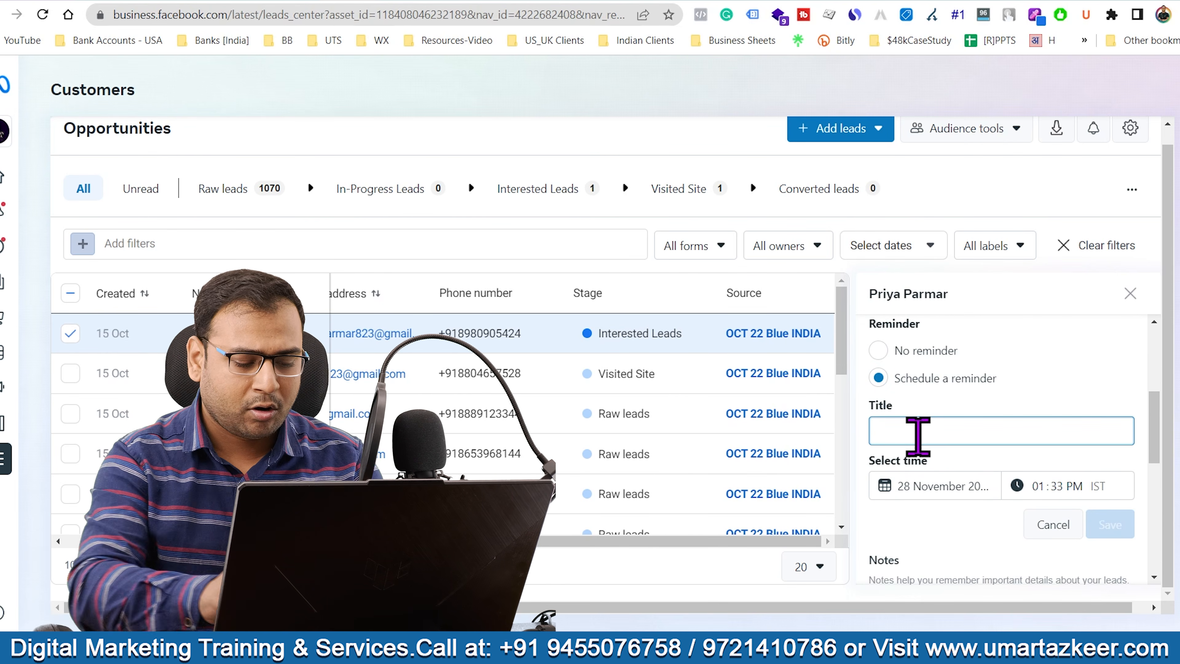
text(Callback)
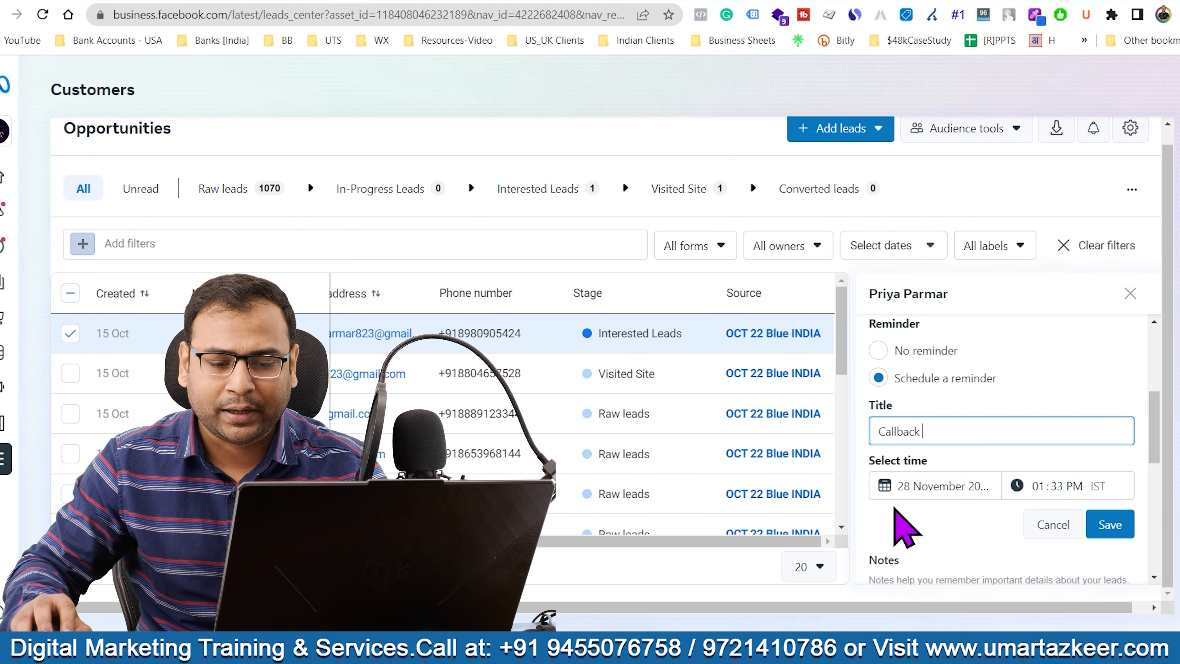
click(935, 486)
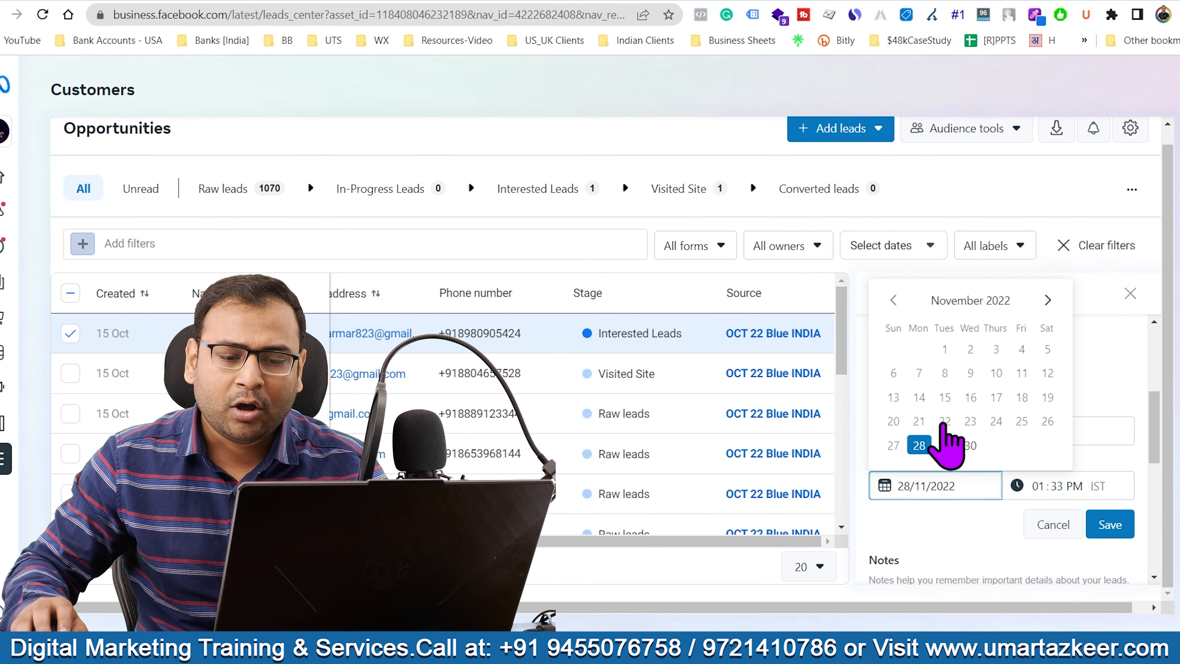
click(1047, 300)
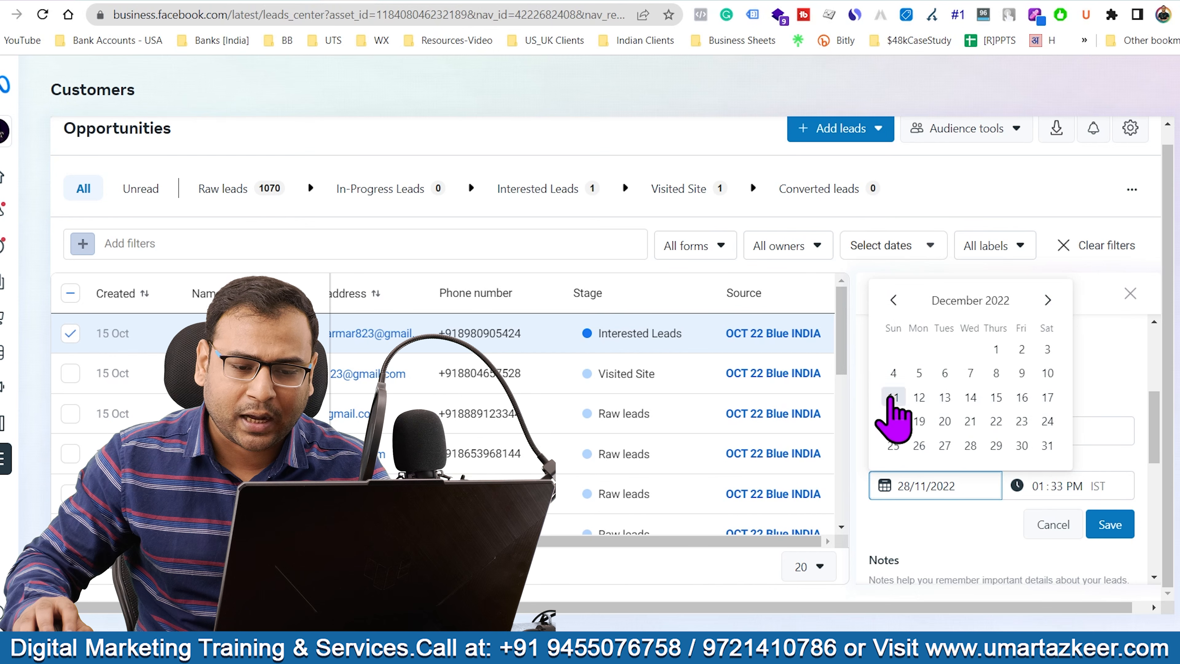
click(894, 397)
click(1040, 485)
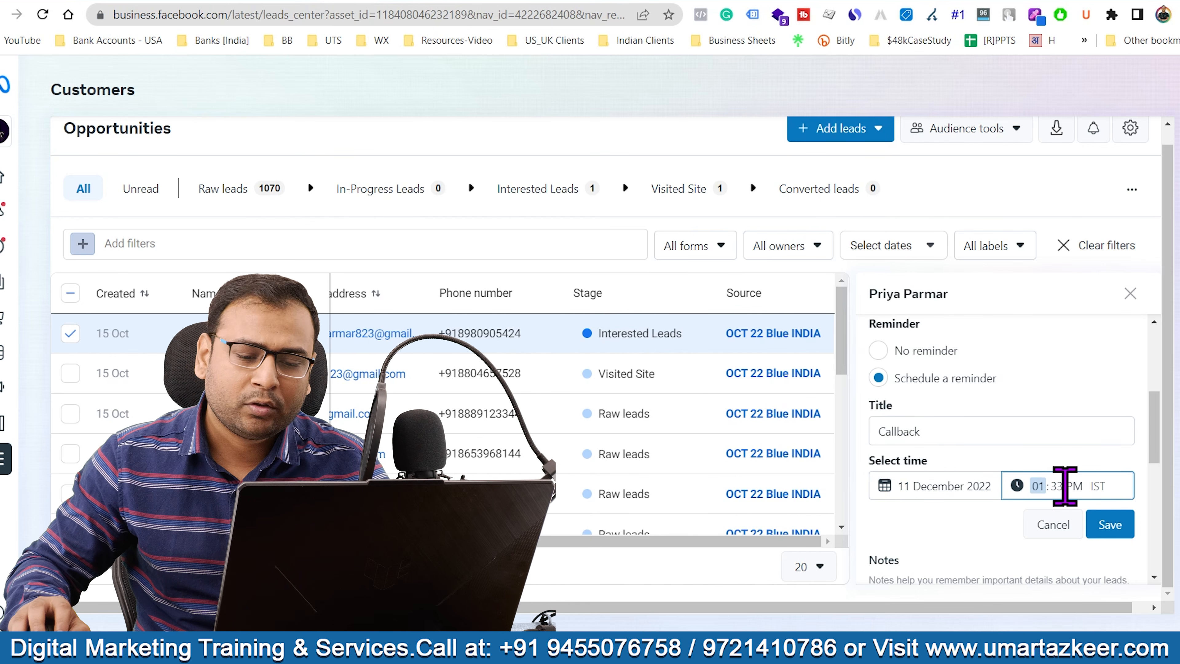
click(1056, 487)
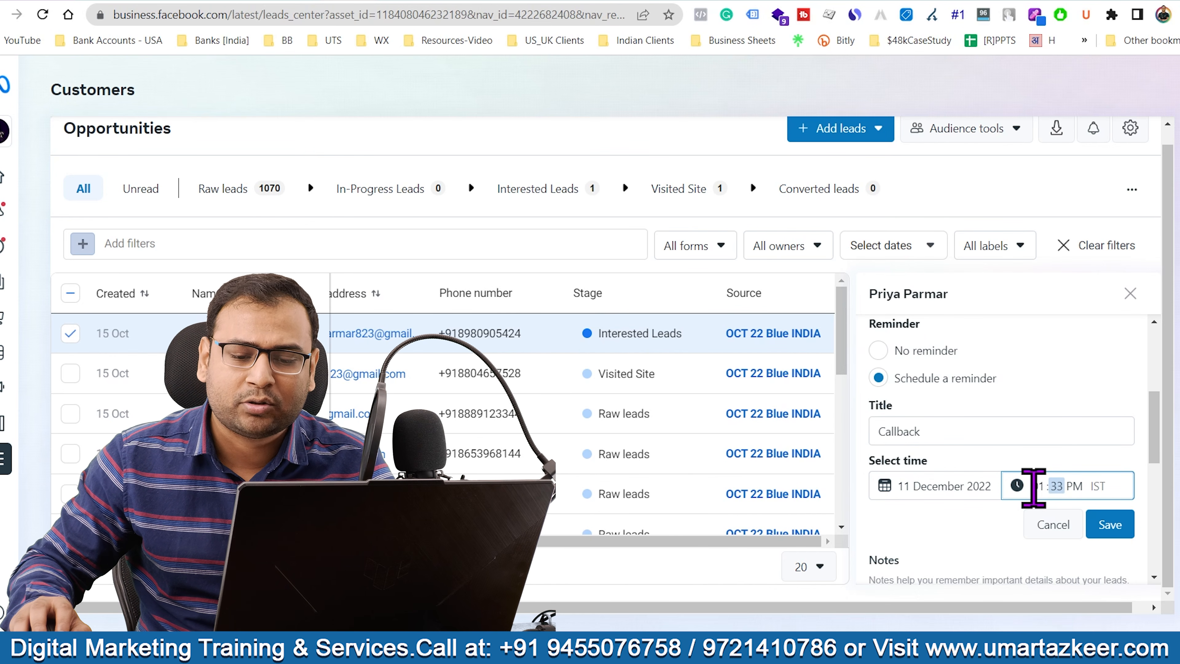
click(1053, 525)
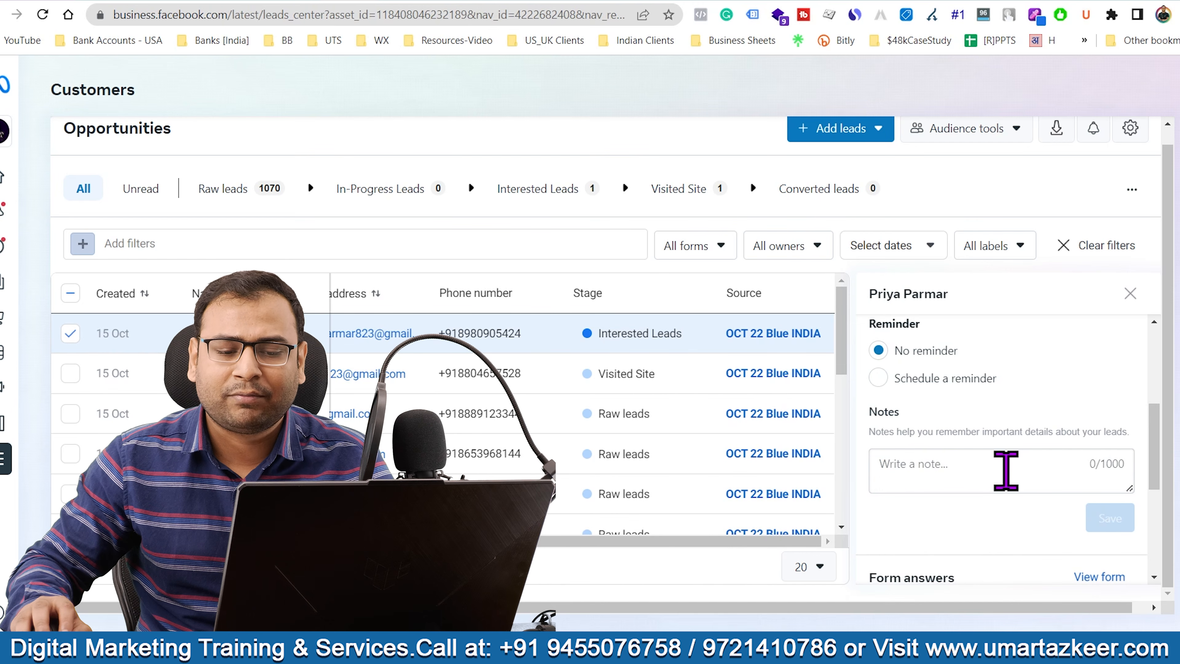
Draft the note "11Meetings :" on the lead and deselect the lead without saving the note
click(1005, 471)
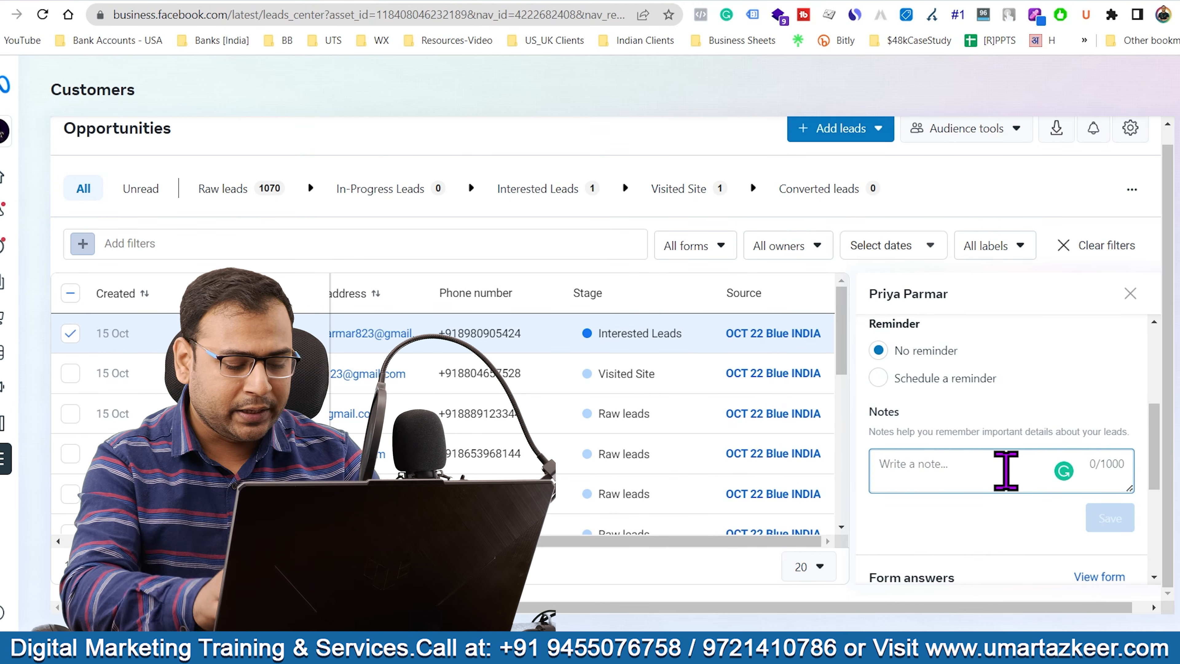
text(11Meeti)
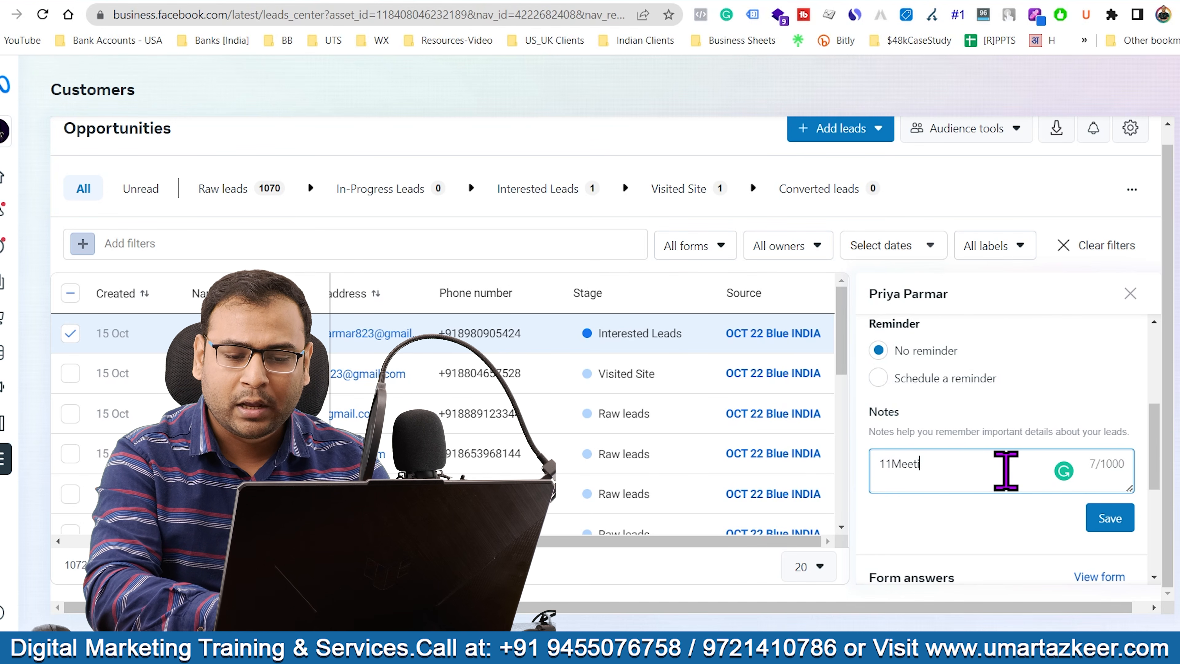
text(ngs :)
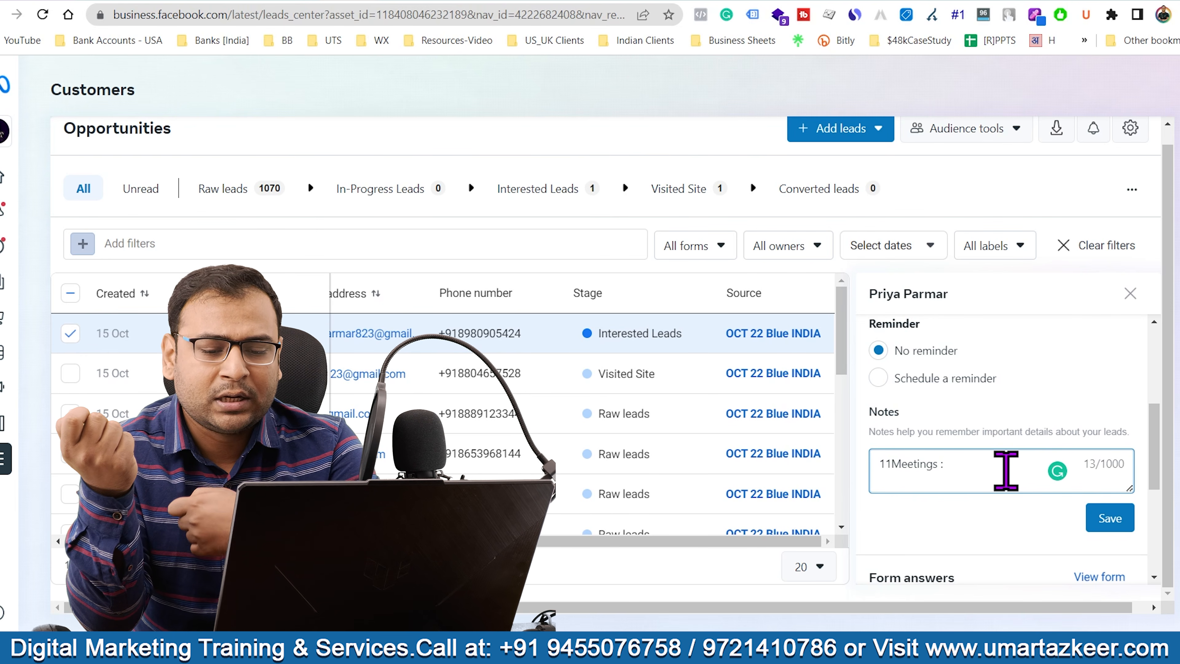
scroll(1005, 470, down, 3)
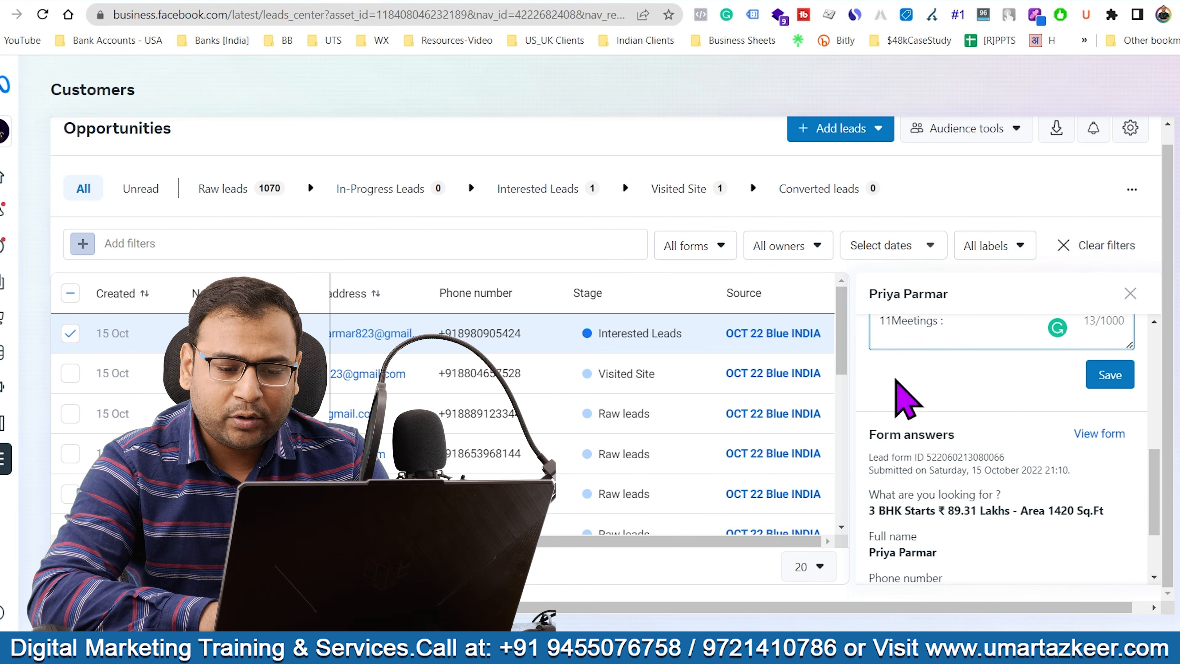
scroll(897, 504, up, 3)
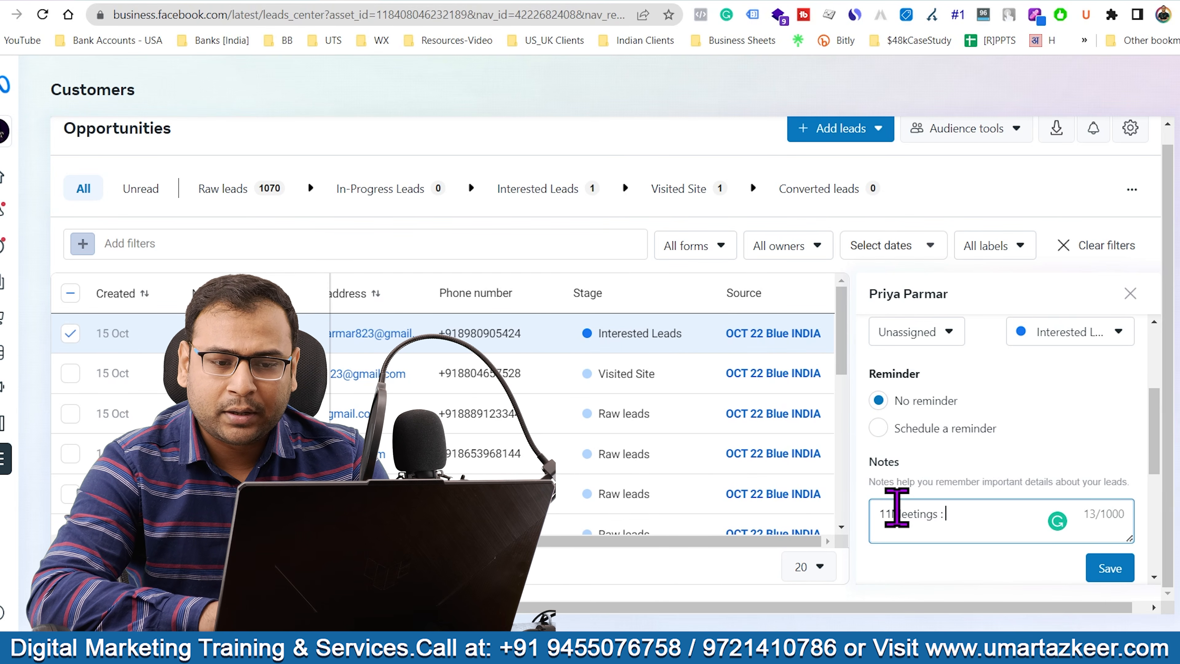
scroll(901, 521, up, 3)
scroll(637, 372, up, 1)
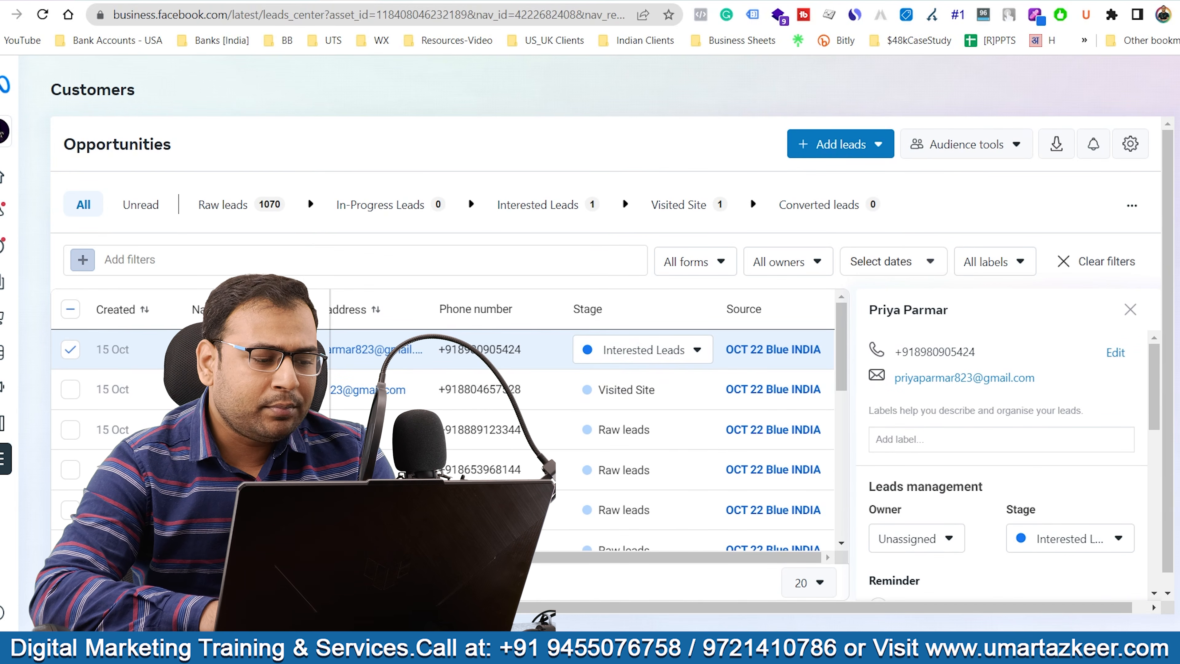
click(70, 350)
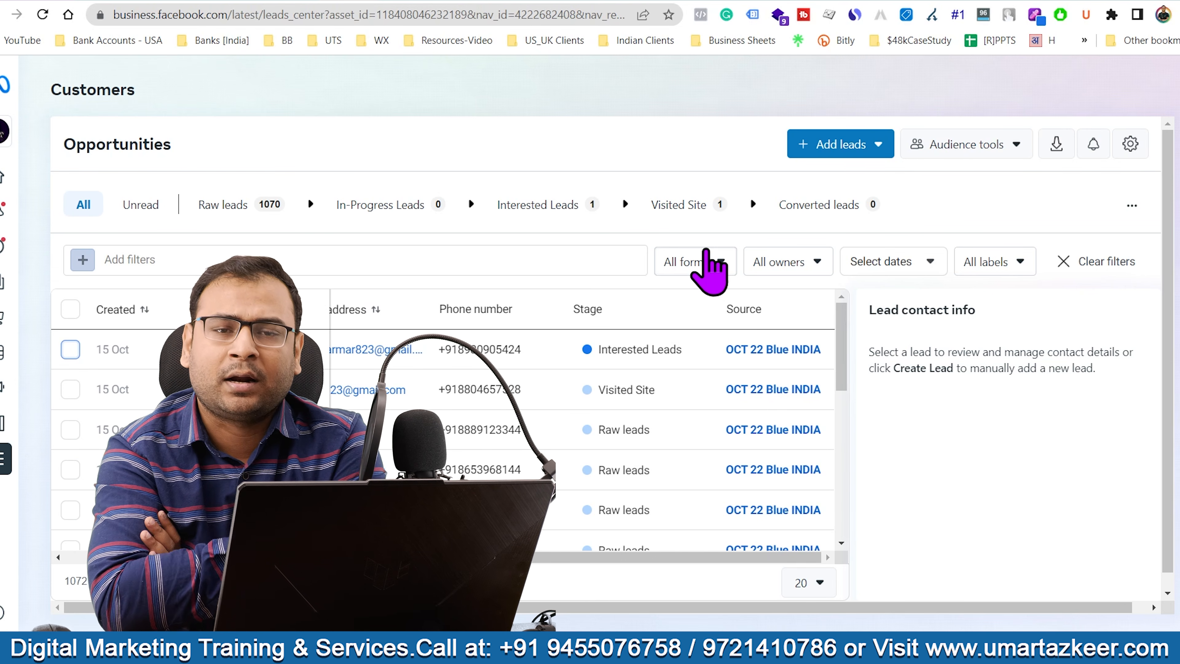
Examine the fields of the Create Lead form and close it without adding a lead
click(839, 147)
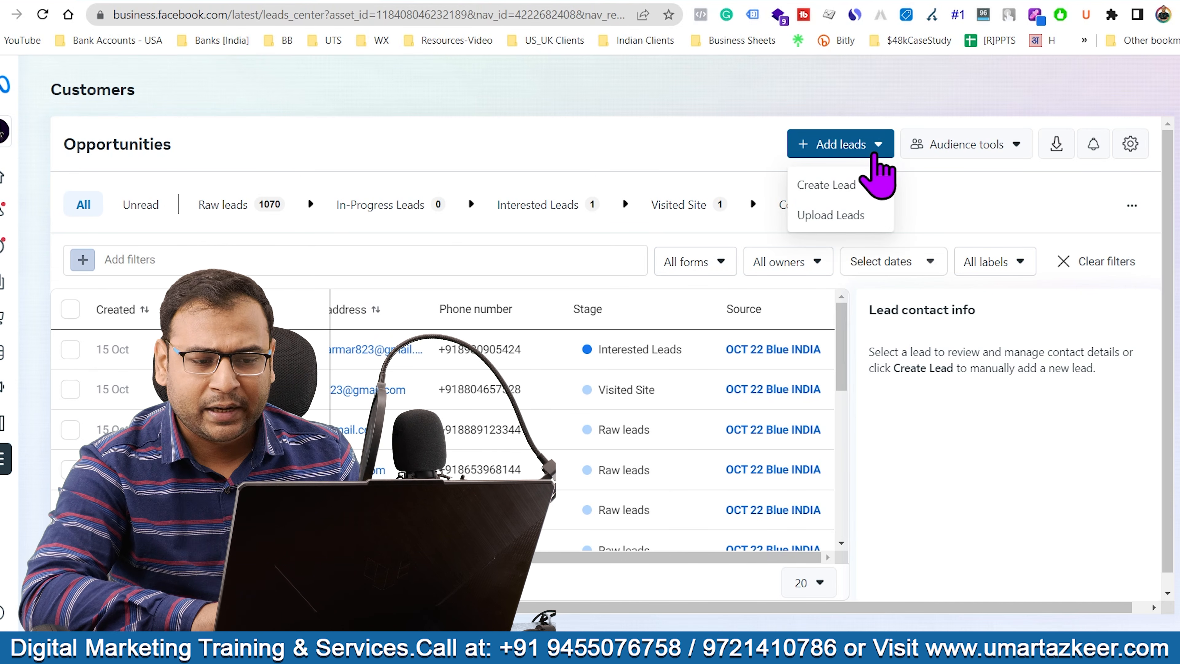
click(836, 185)
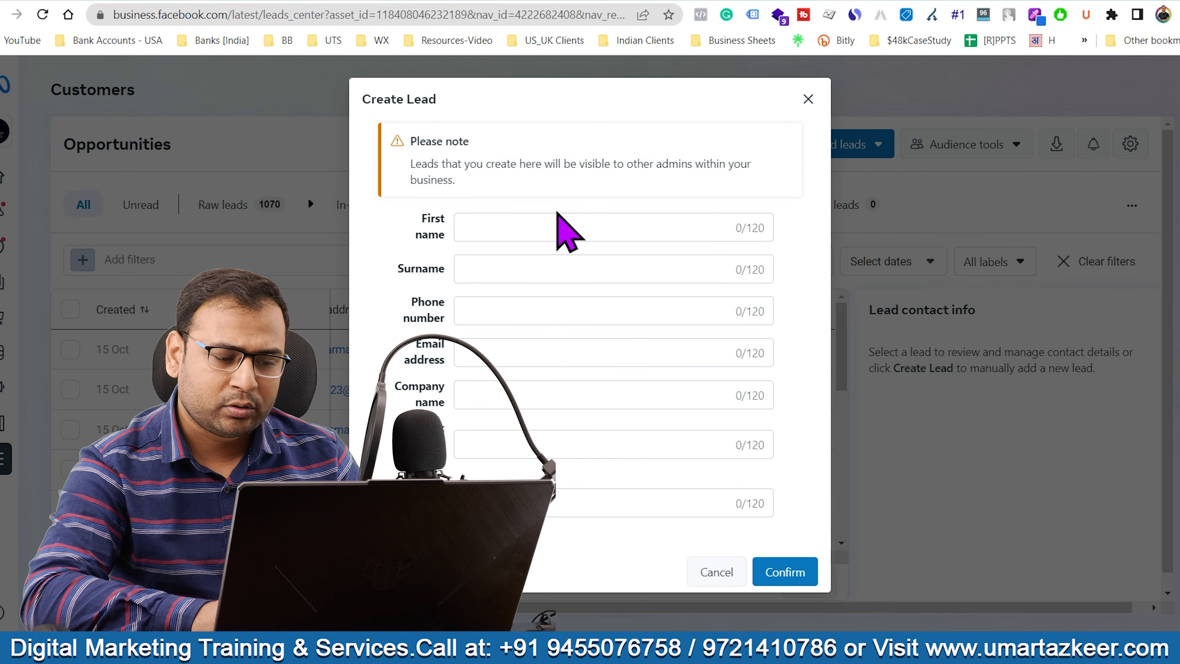
click(818, 100)
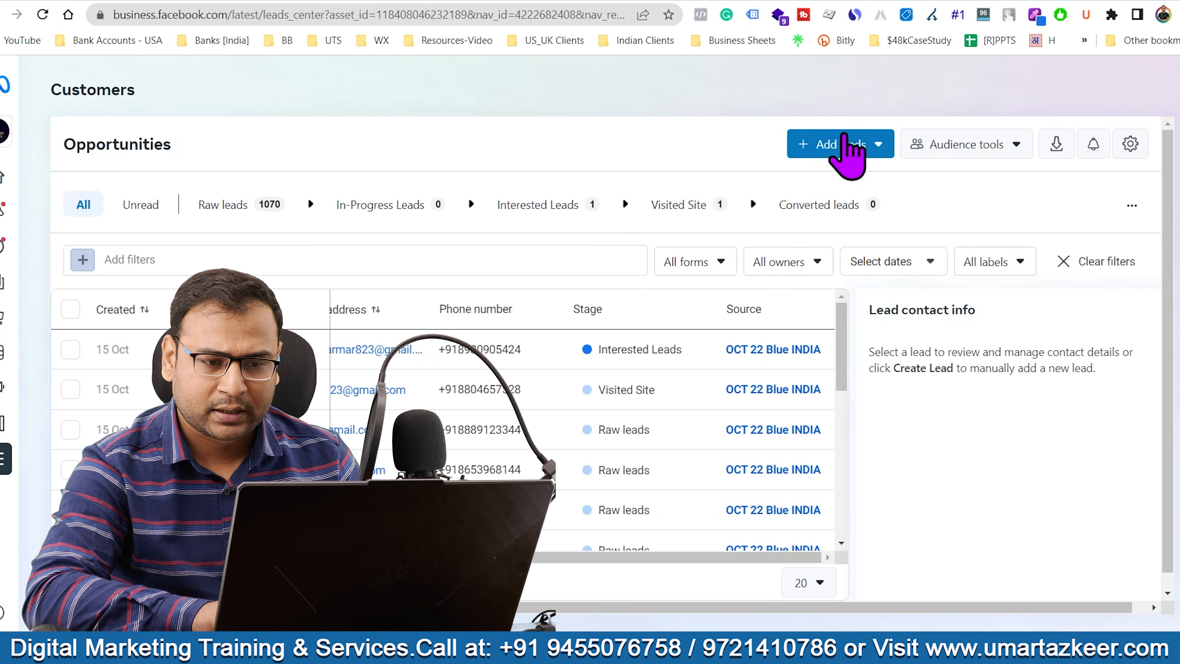
Start a multiple-lead upload, download the spreadsheet template and open the downloaded file
click(860, 145)
click(836, 215)
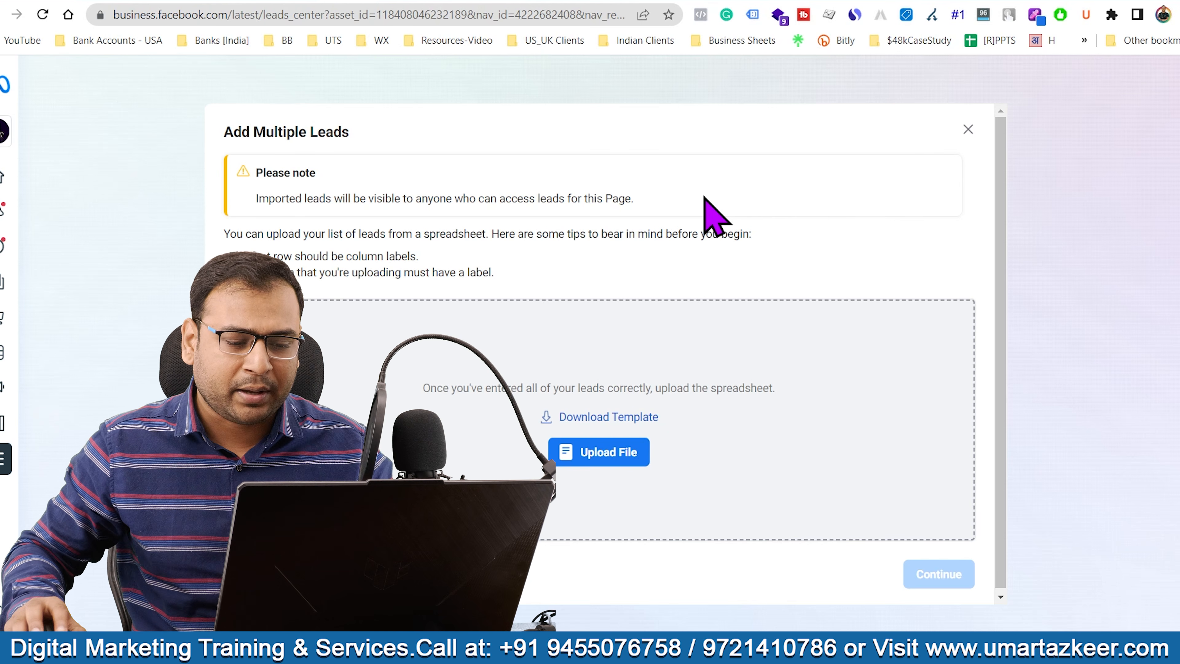
click(608, 417)
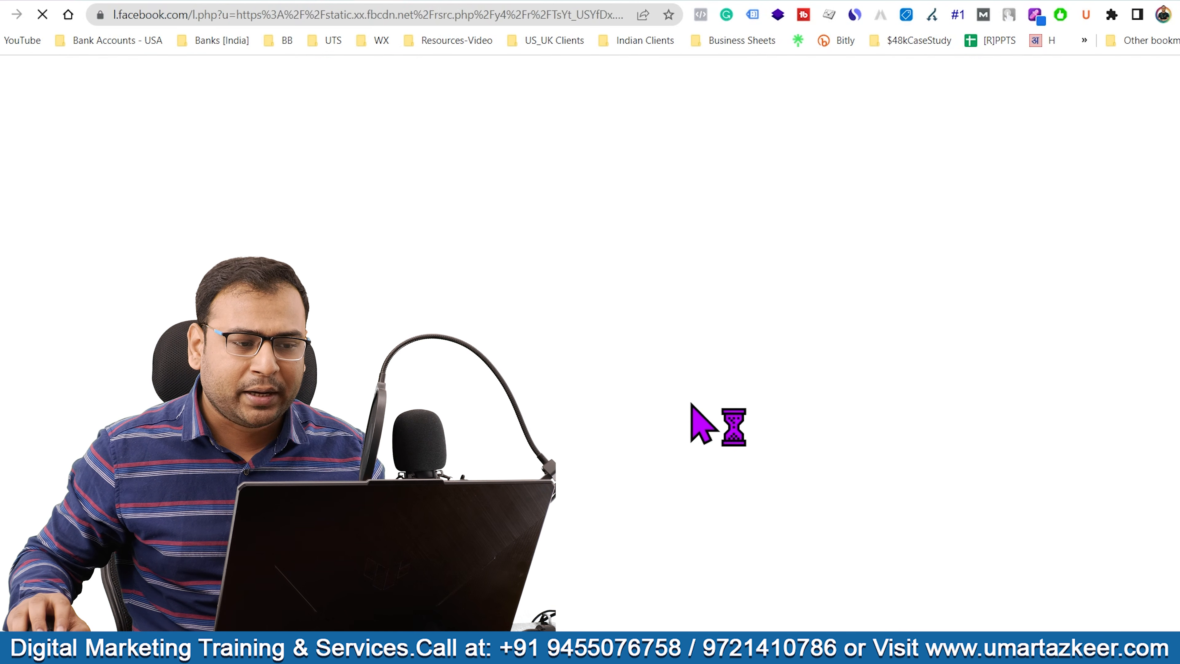
click(1055, 610)
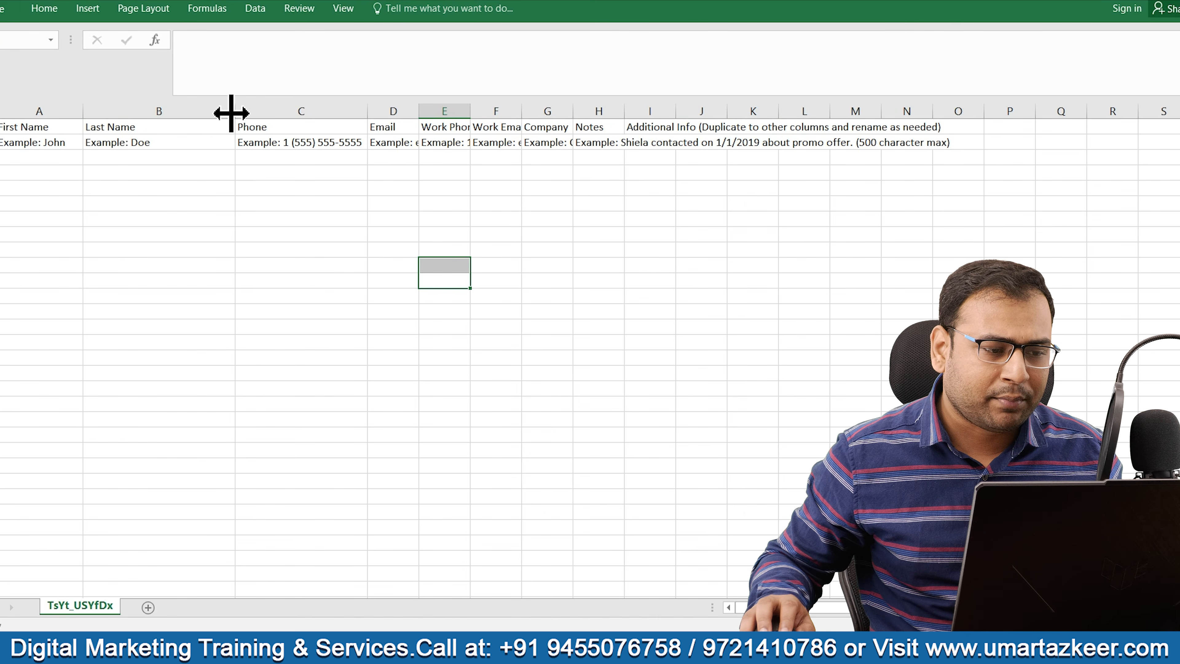
Narrow column B, widen columns E and H, and fit column I to its Additional Info header in the template
drag(234, 111, 188, 112)
click(344, 143)
drag(425, 111, 454, 112)
click(483, 127)
click(590, 126)
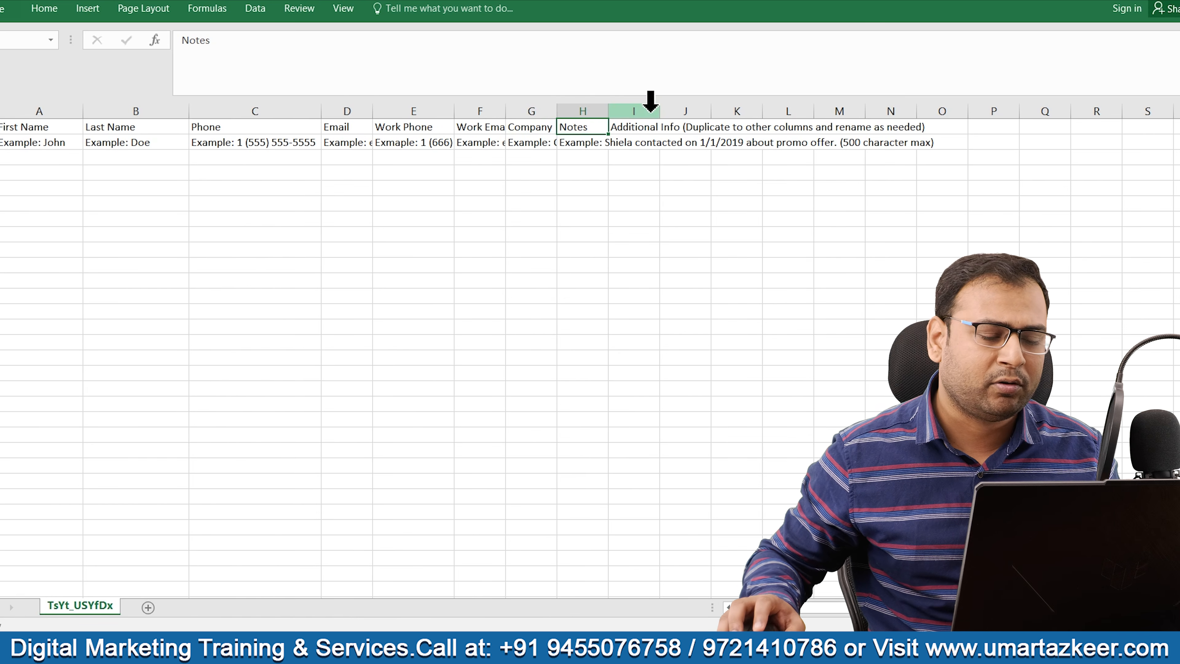
drag(608, 111, 659, 112)
click(711, 185)
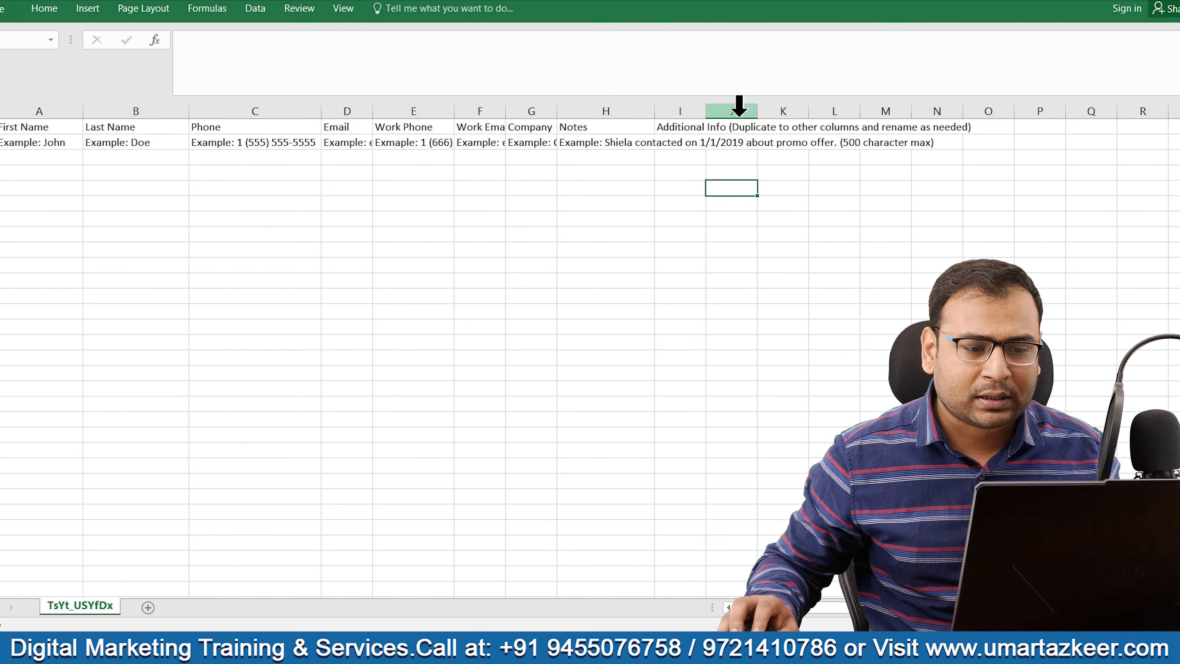
double_click(706, 113)
click(707, 113)
click(756, 198)
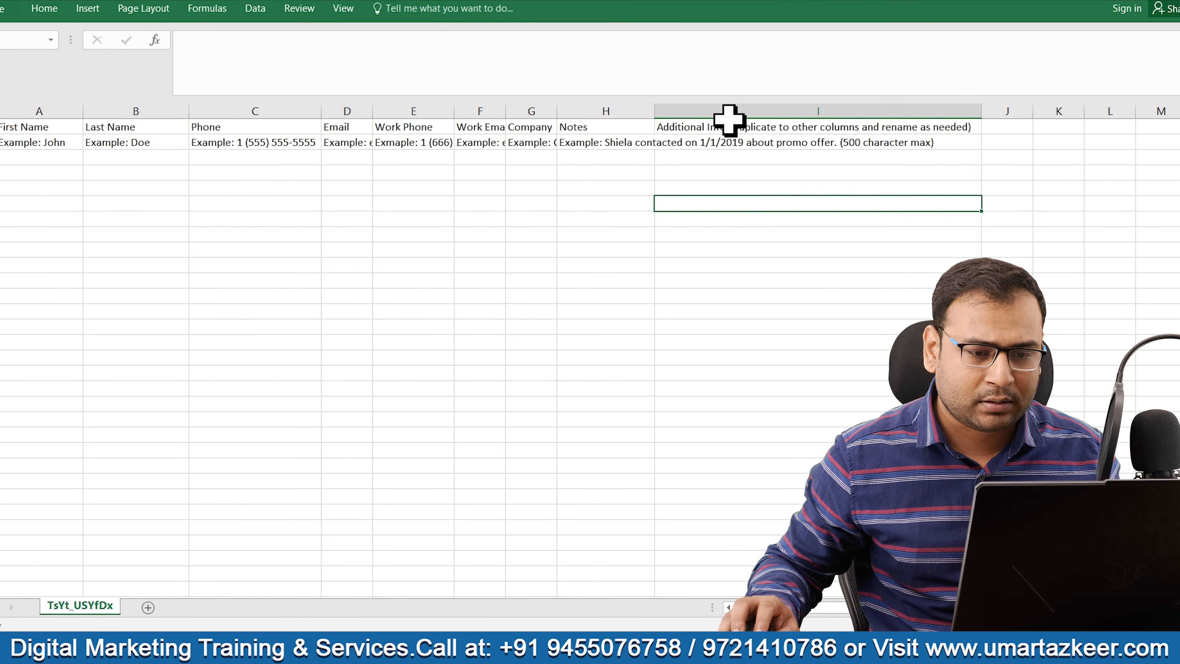
Examine the template's Additional Info header and the example row beneath it
click(729, 122)
click(737, 141)
click(740, 123)
click(748, 138)
click(749, 123)
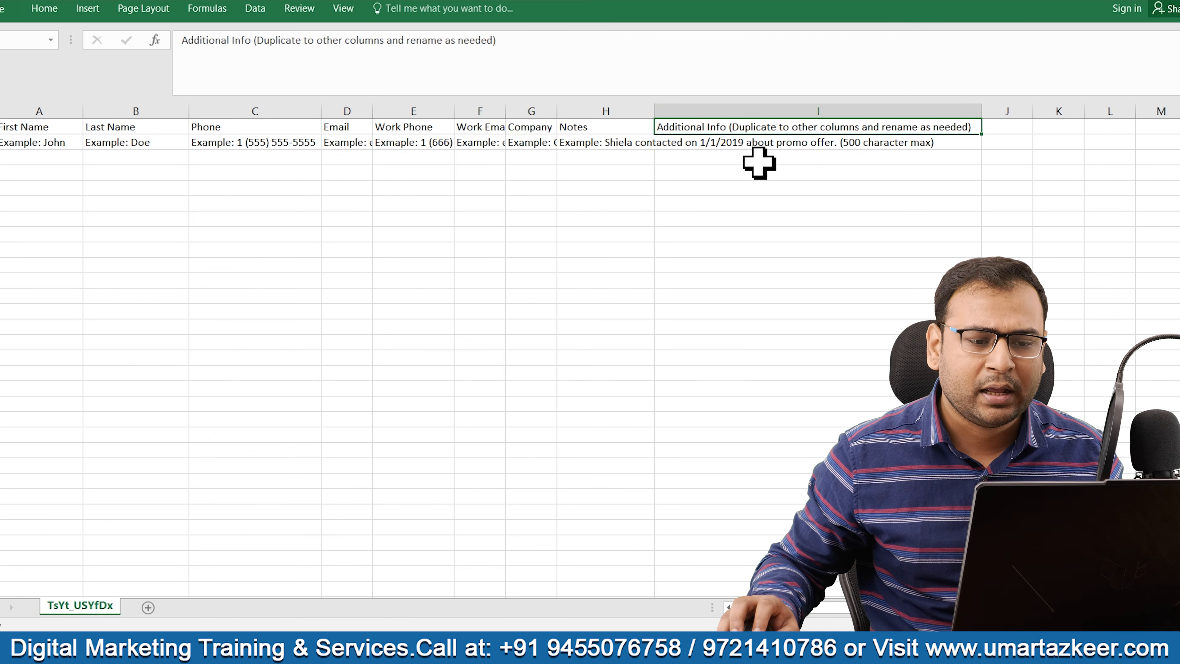
click(754, 139)
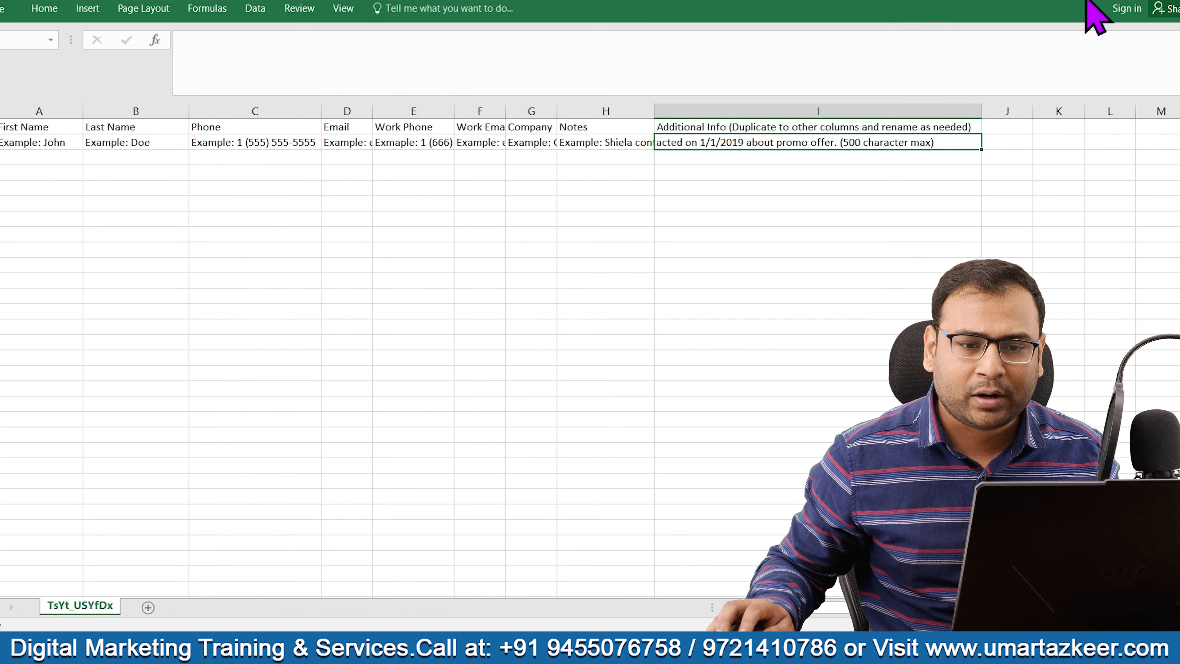
Close the template workbook and the blank download page, and exit the Add Multiple Leads dialog
click(1102, 1)
click(1117, 1)
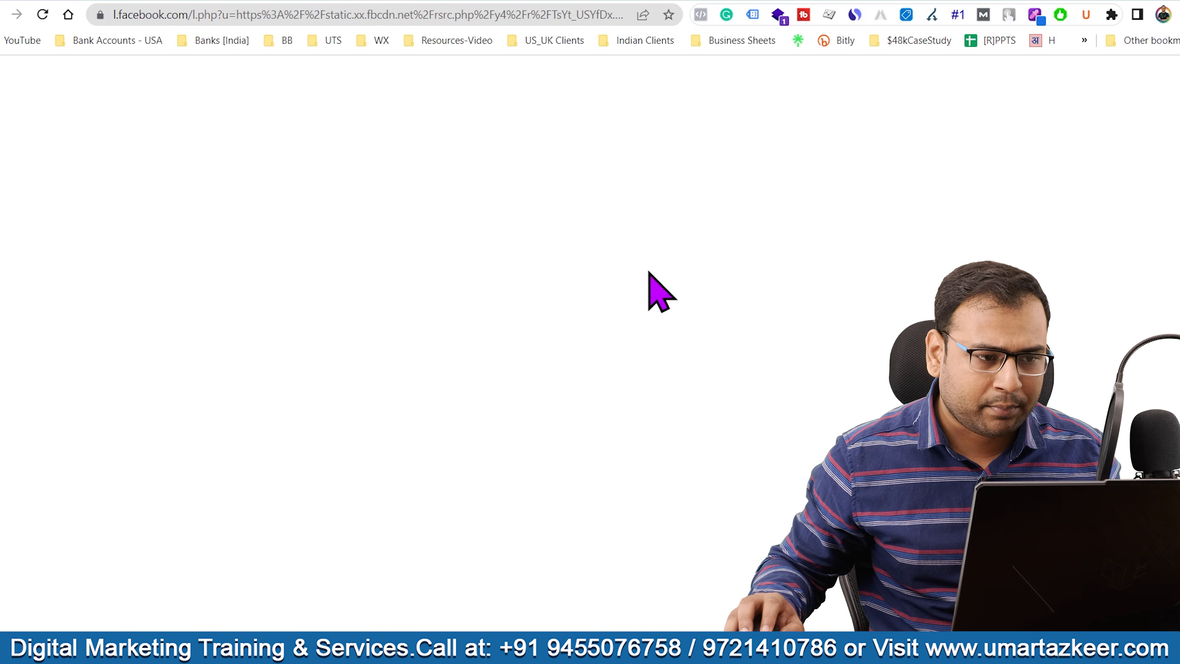
key(ctrl+w)
click(967, 130)
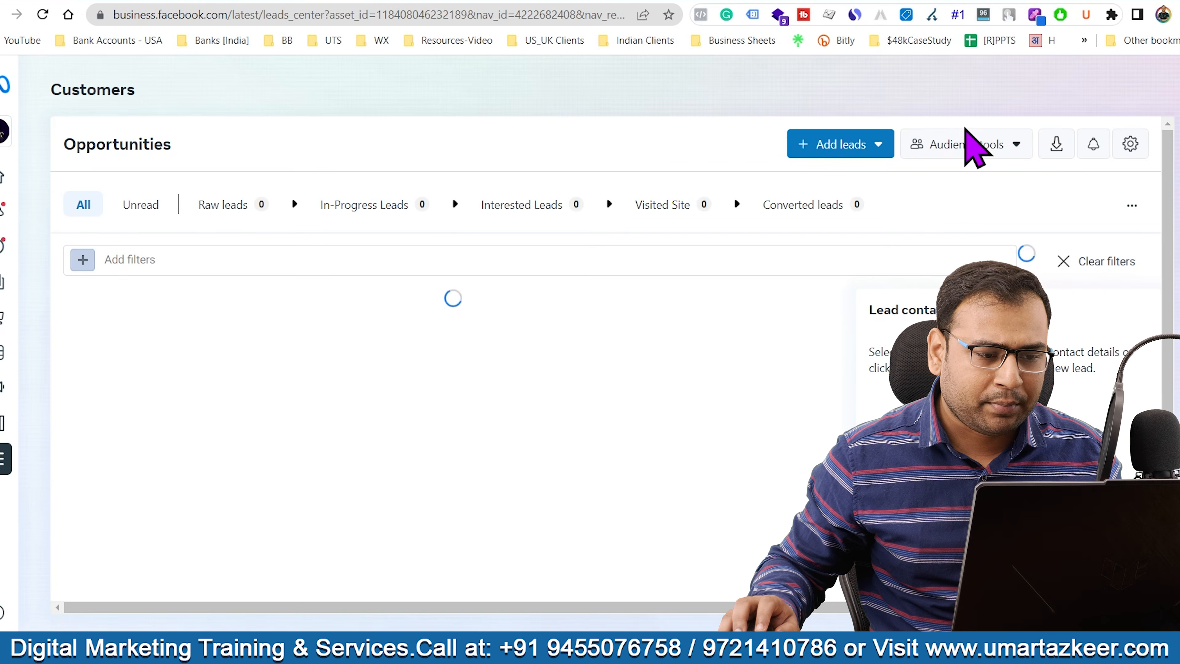